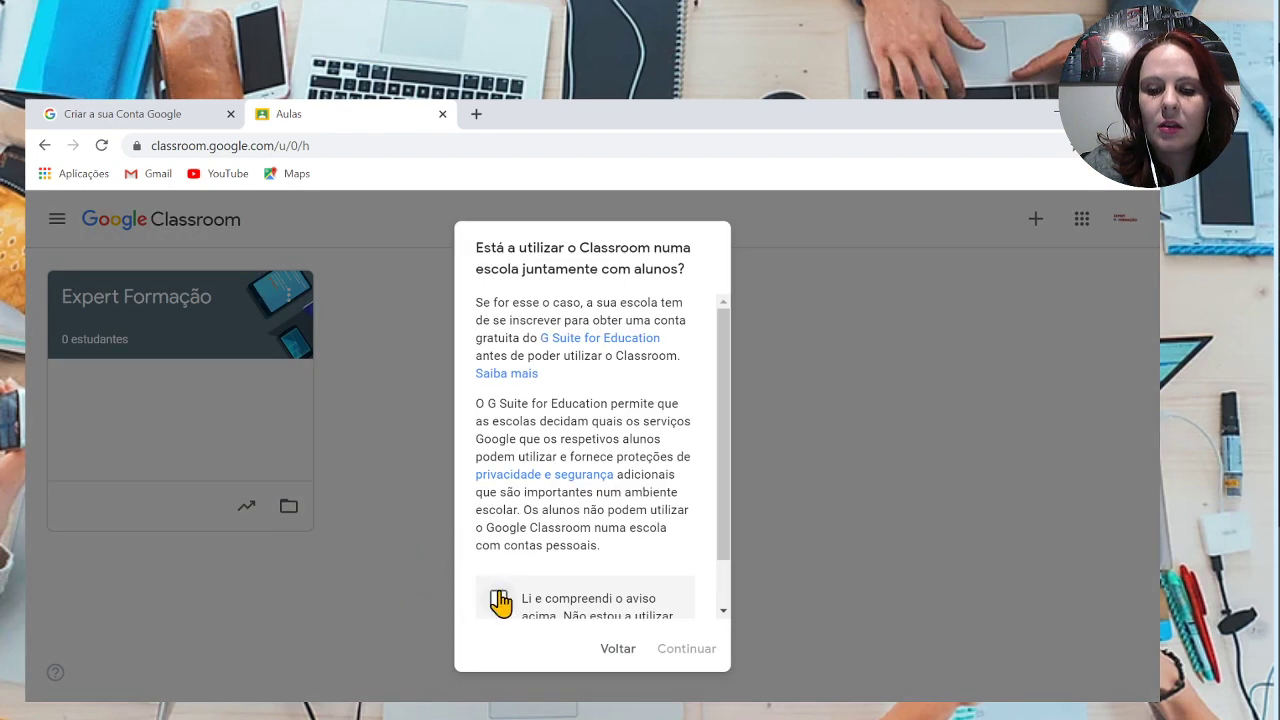
# Accept the school-use notice, create a class with the course name TIC, and dismiss the introductory tip about announcements.
pyautogui.click(494, 600)
pyautogui.click(672, 650)
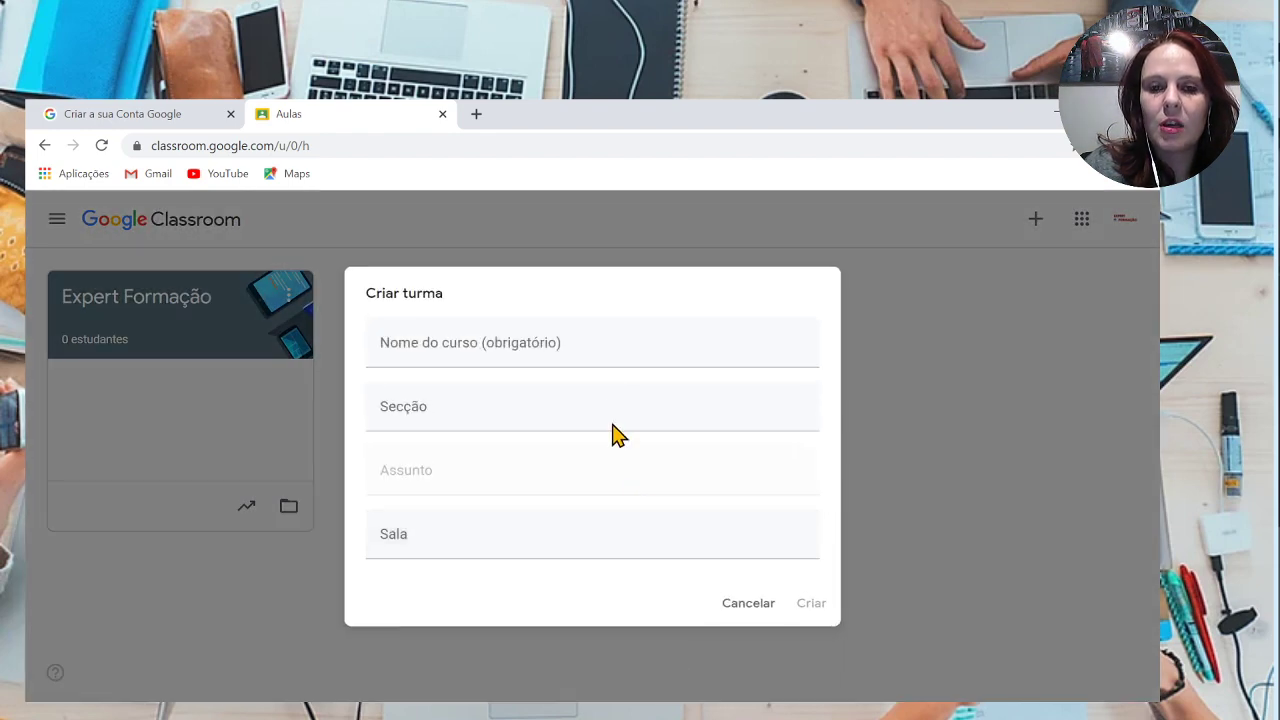
pyautogui.click(592, 362)
pyautogui.write('TIC')
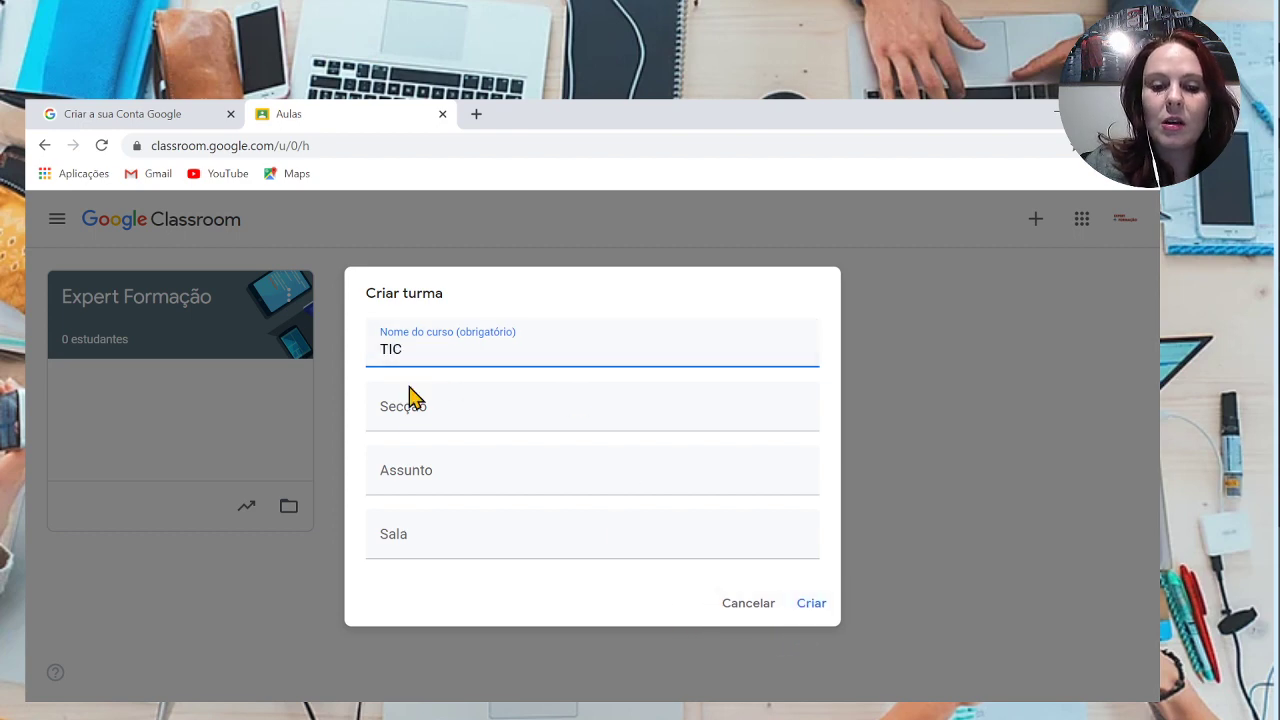
pyautogui.click(810, 605)
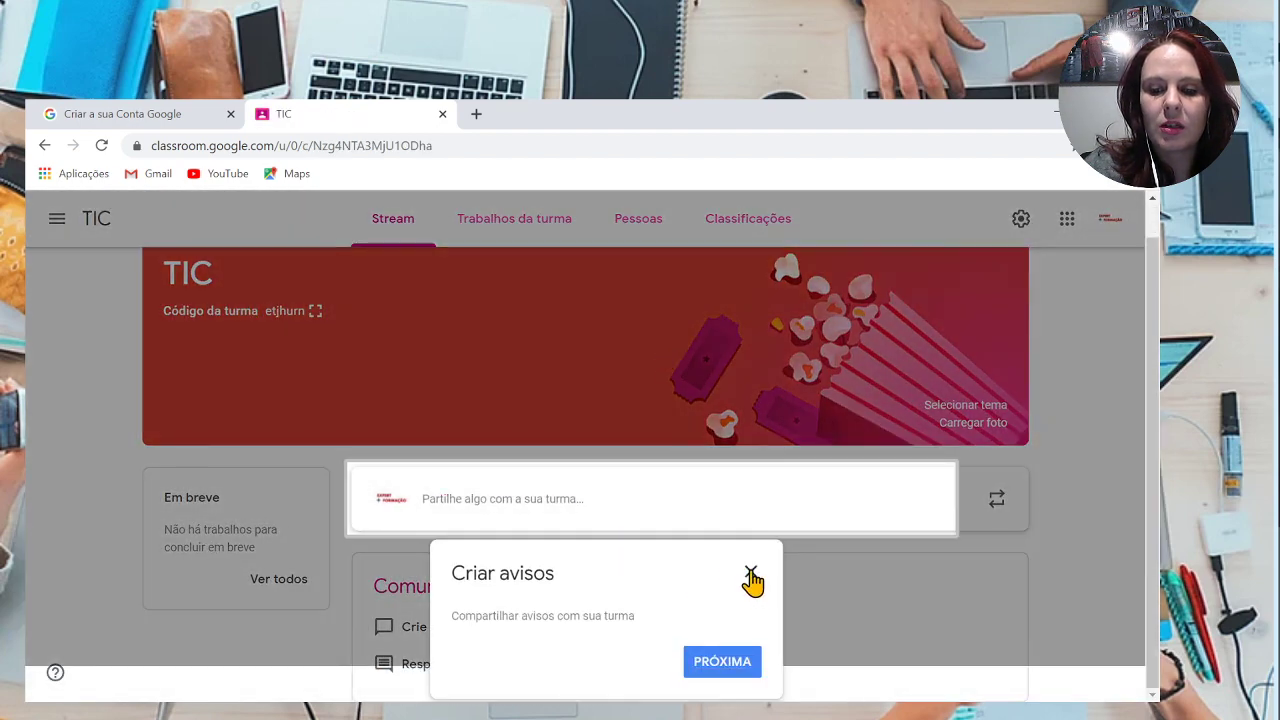
pyautogui.click(751, 574)
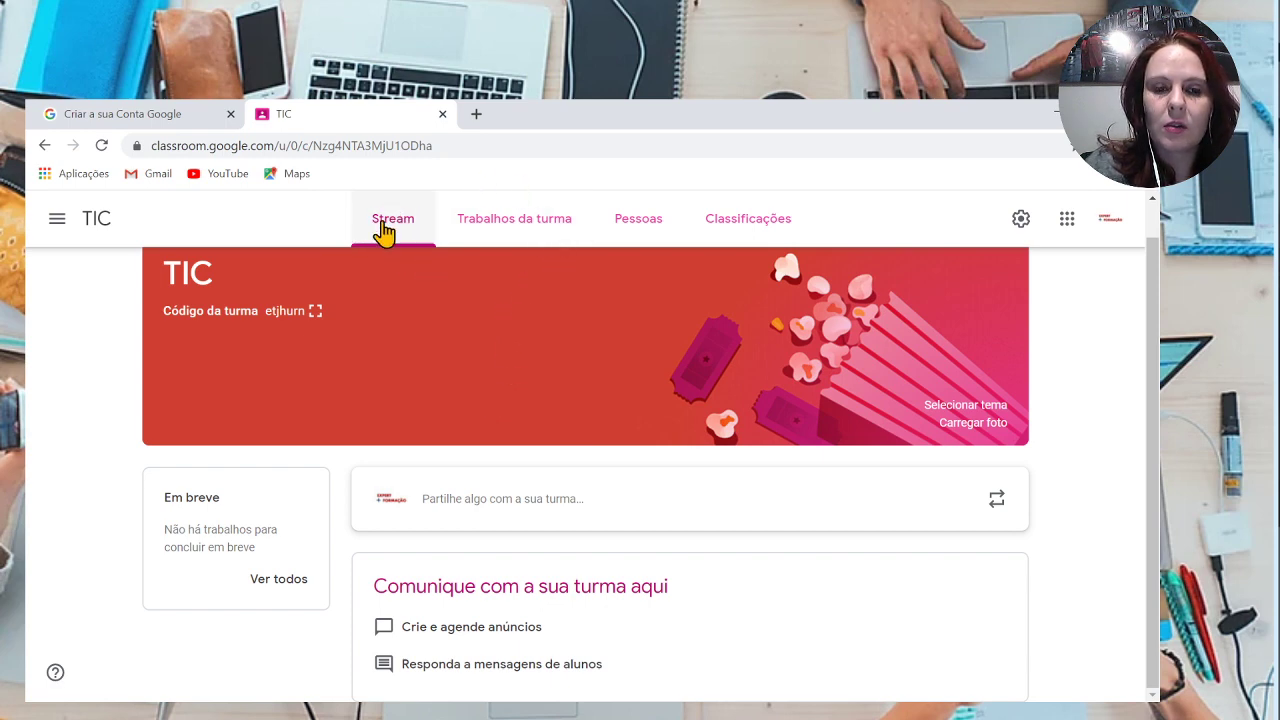
# Post the announcement "Sejam bem vindos" to all students in the TIC class stream.
pyautogui.click(503, 500)
pyautogui.scroll(-2, 498, 520)
pyautogui.scroll(3, 494, 547)
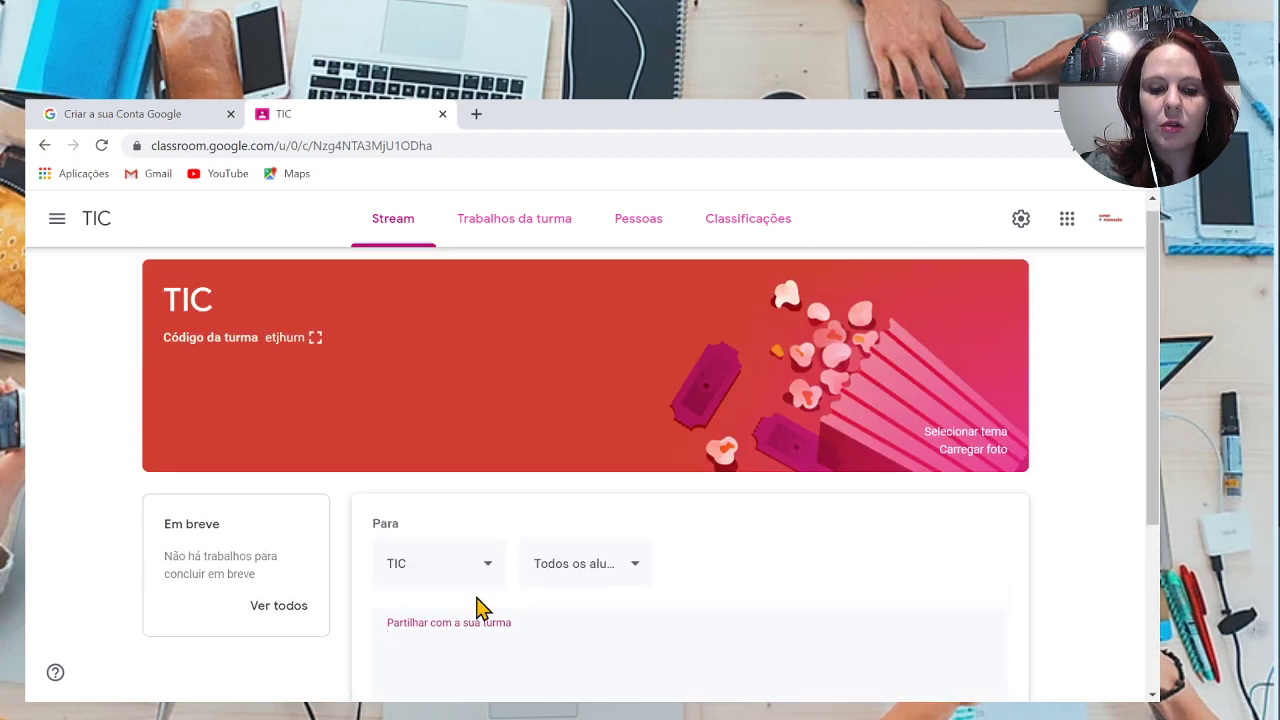
pyautogui.write('Sejam')
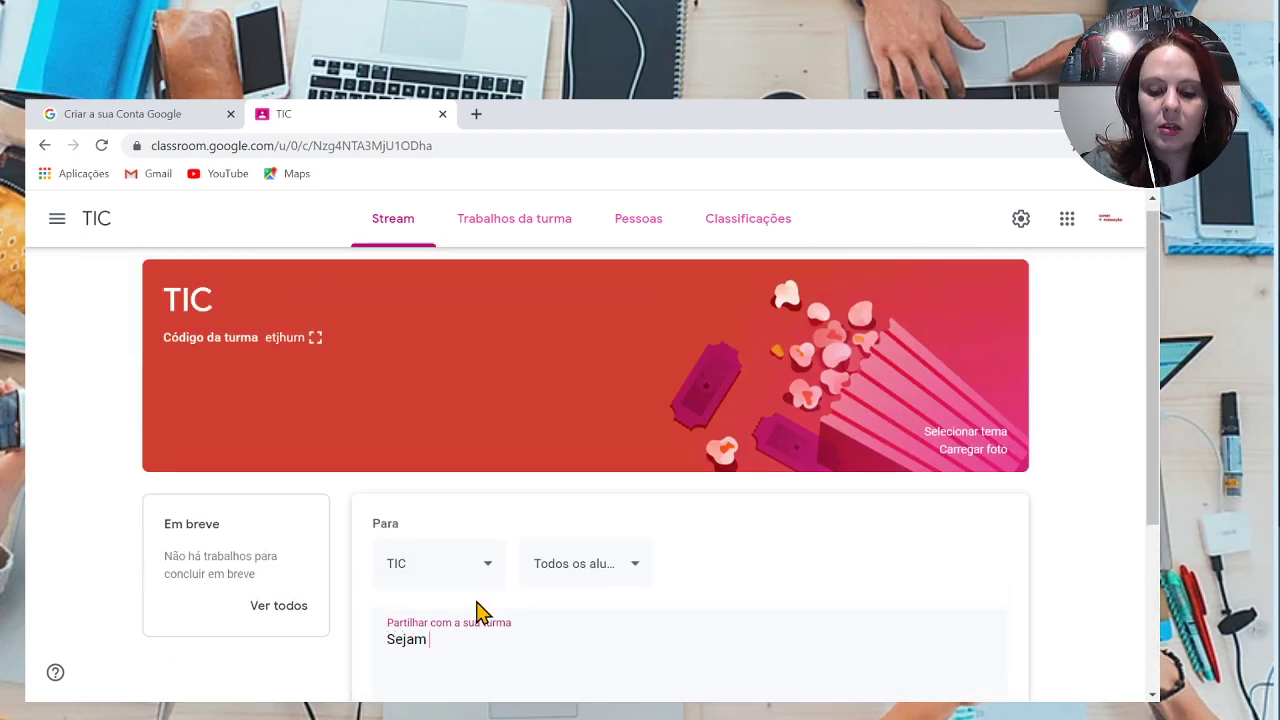
pyautogui.write(' bem vi')
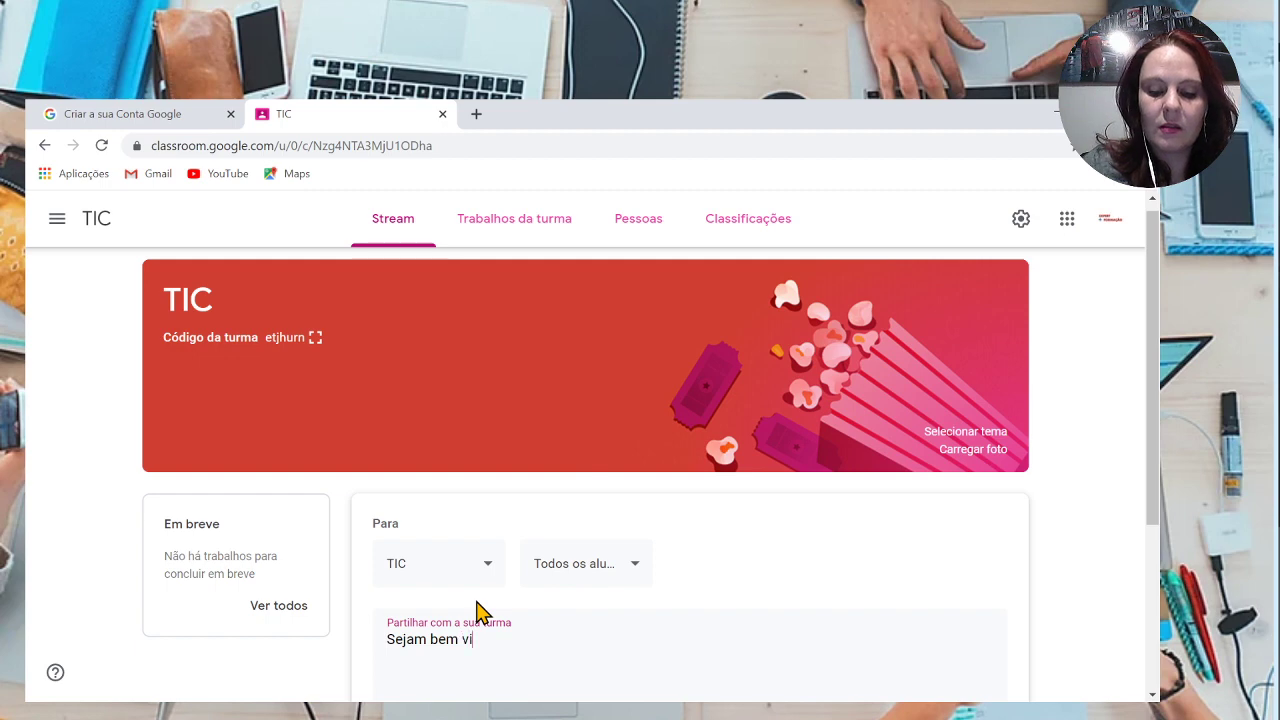
pyautogui.write('ndos')
pyautogui.scroll(-3, 520, 580)
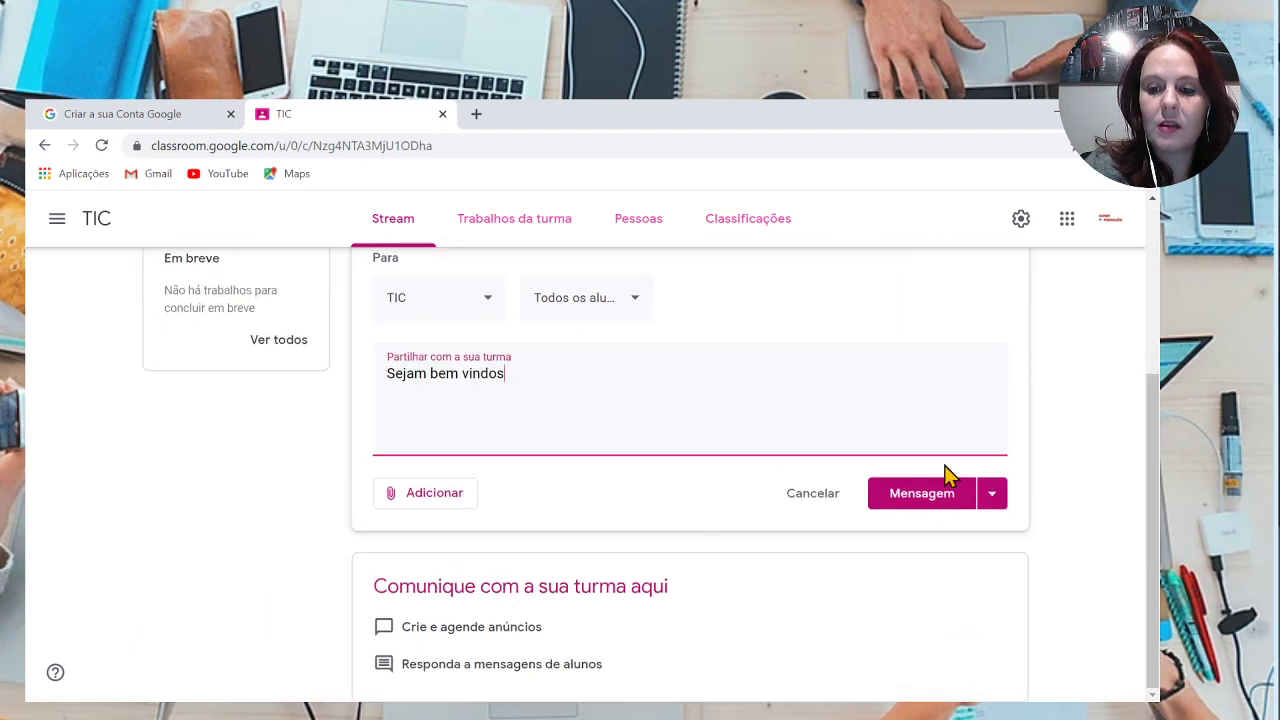
pyautogui.click(922, 494)
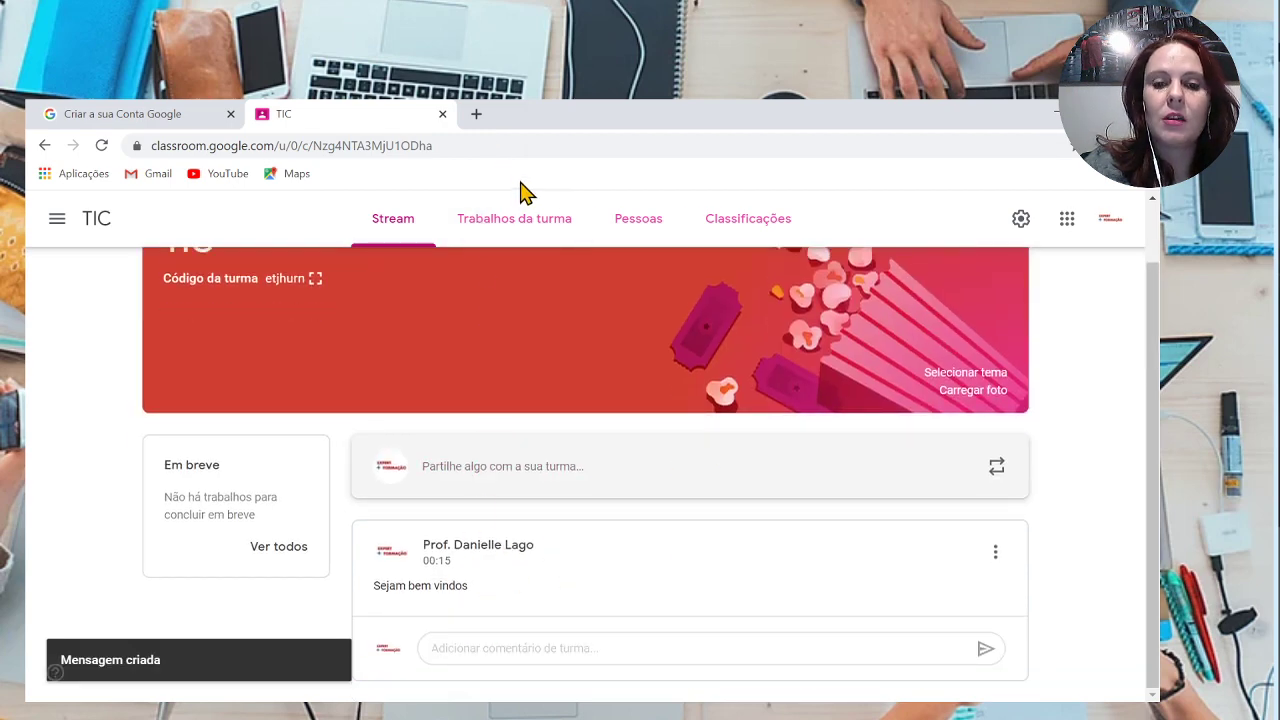
# Look through the class's assignments, people and grades pages, including the teacher and student invitation forms and the class code.
pyautogui.click(518, 232)
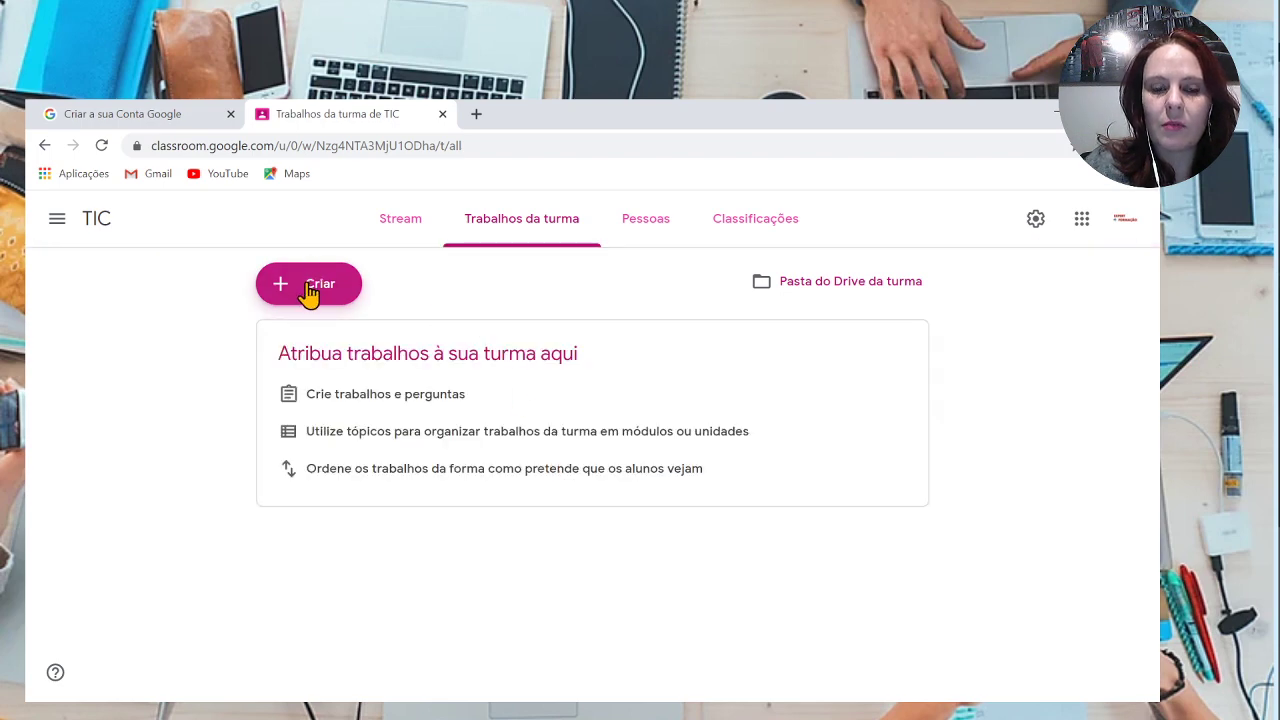
pyautogui.click(634, 226)
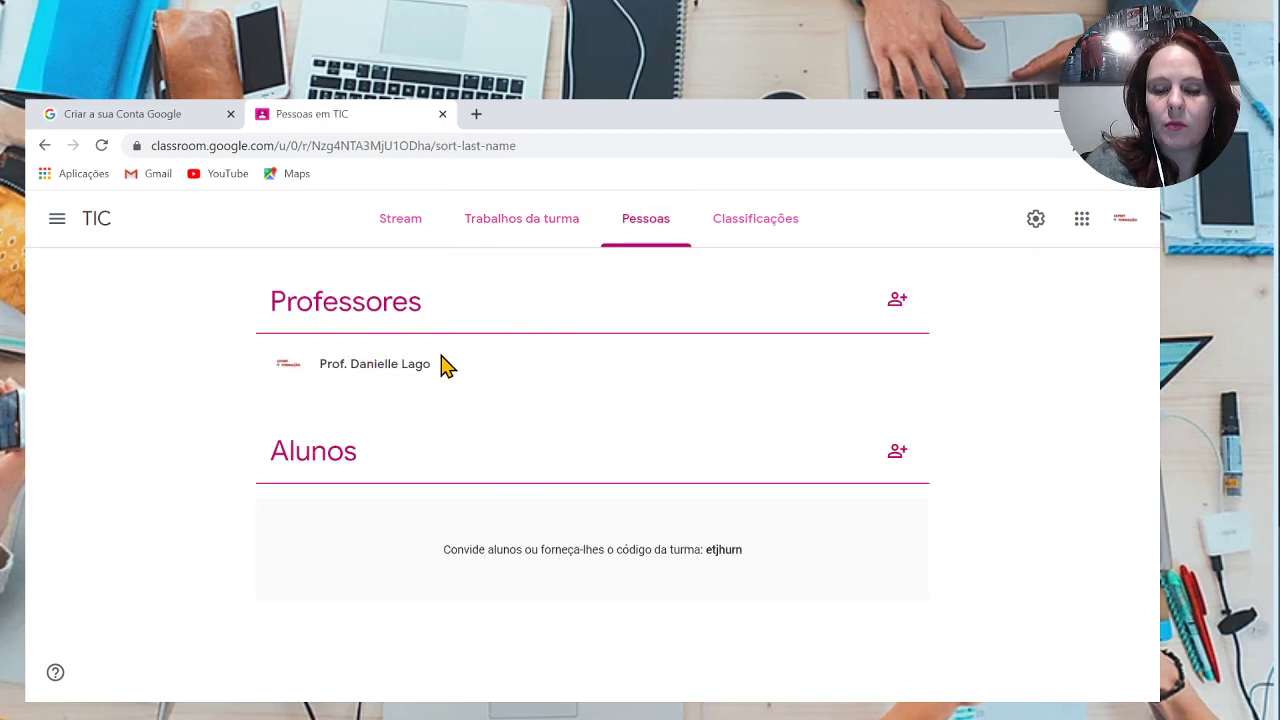
pyautogui.click(903, 310)
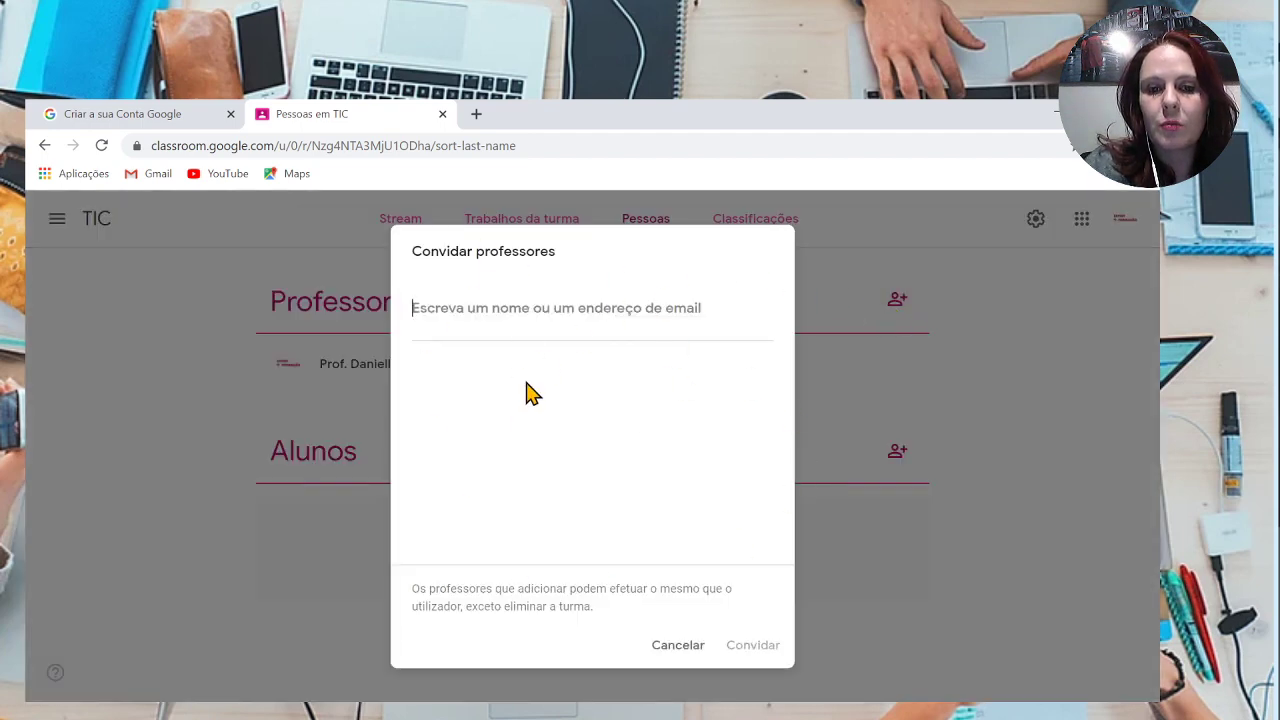
pyautogui.click(688, 650)
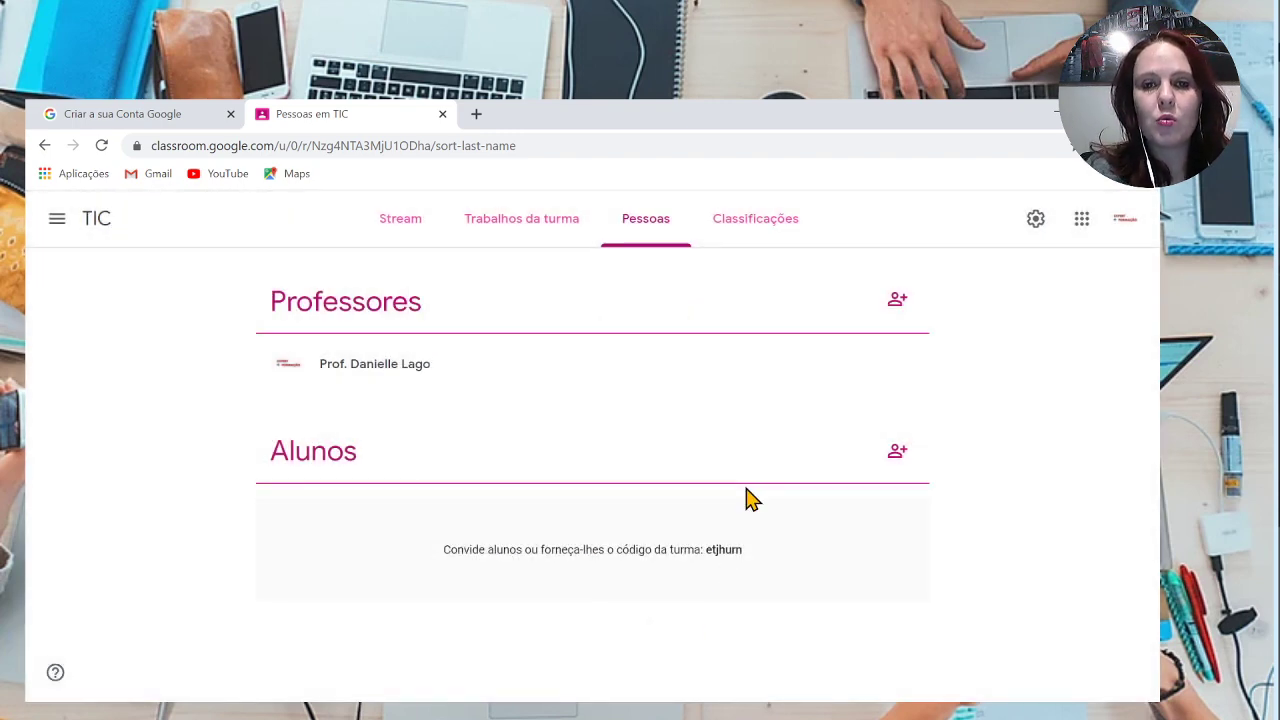
pyautogui.click(897, 451)
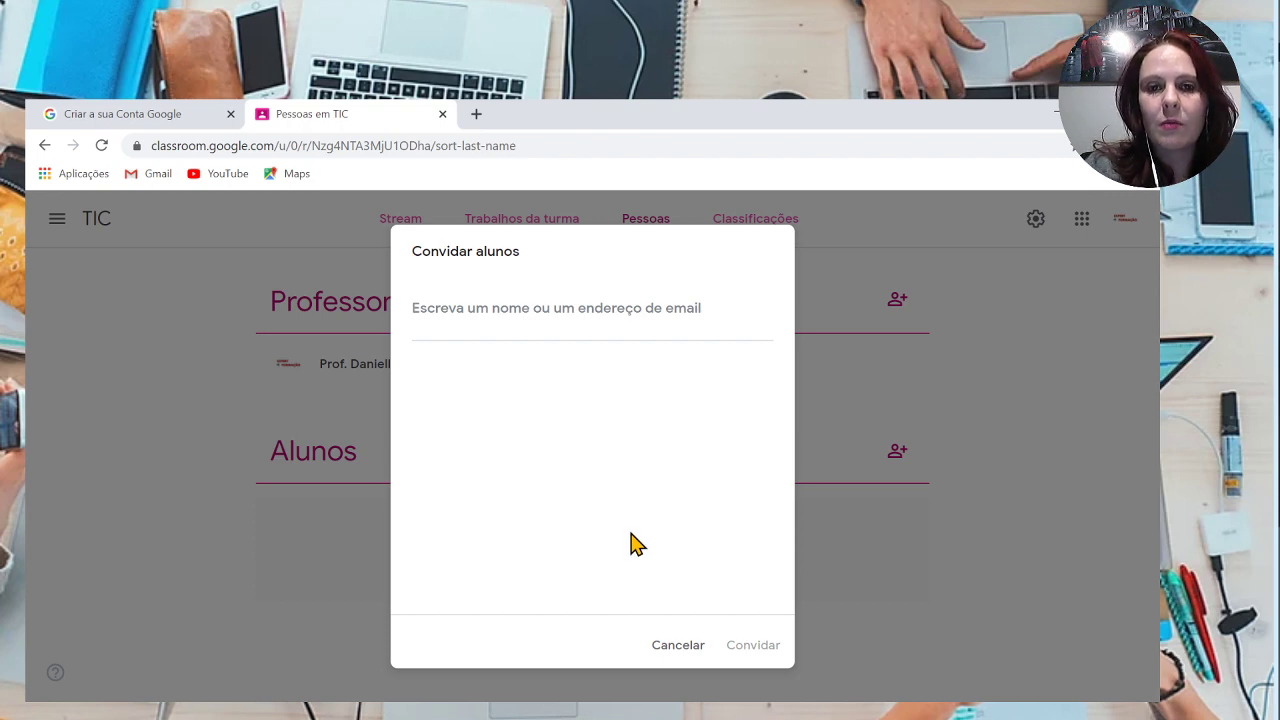
pyautogui.click(680, 646)
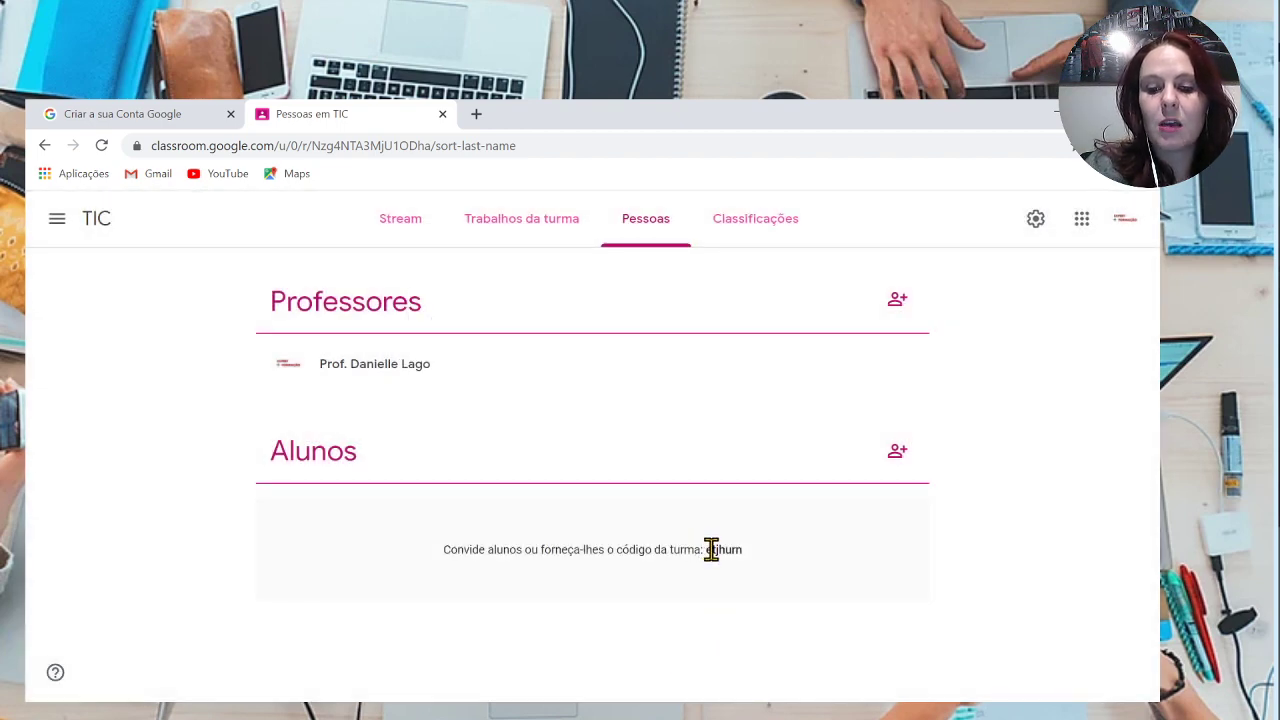
pyautogui.moveTo(709, 549); pyautogui.dragTo(751, 560)
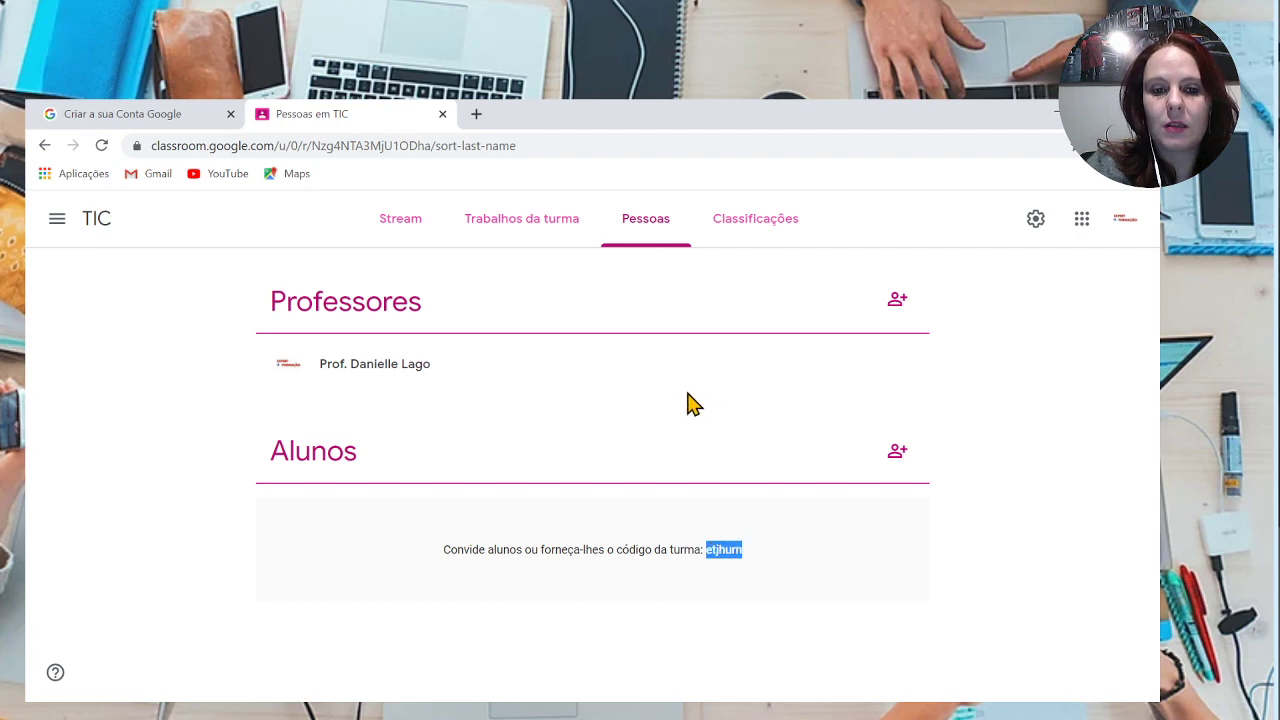
pyautogui.click(760, 243)
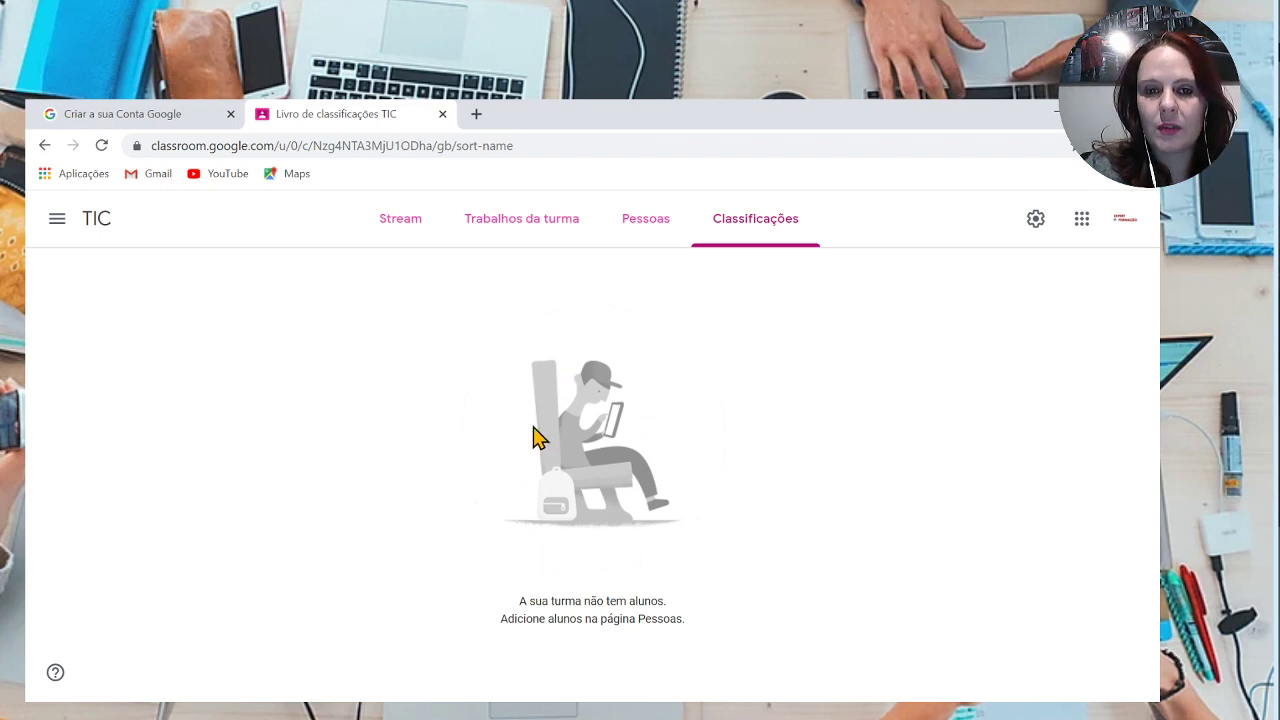
# Start a new assignment for the TIC class and title it "Segurança na internet".
pyautogui.click(541, 242)
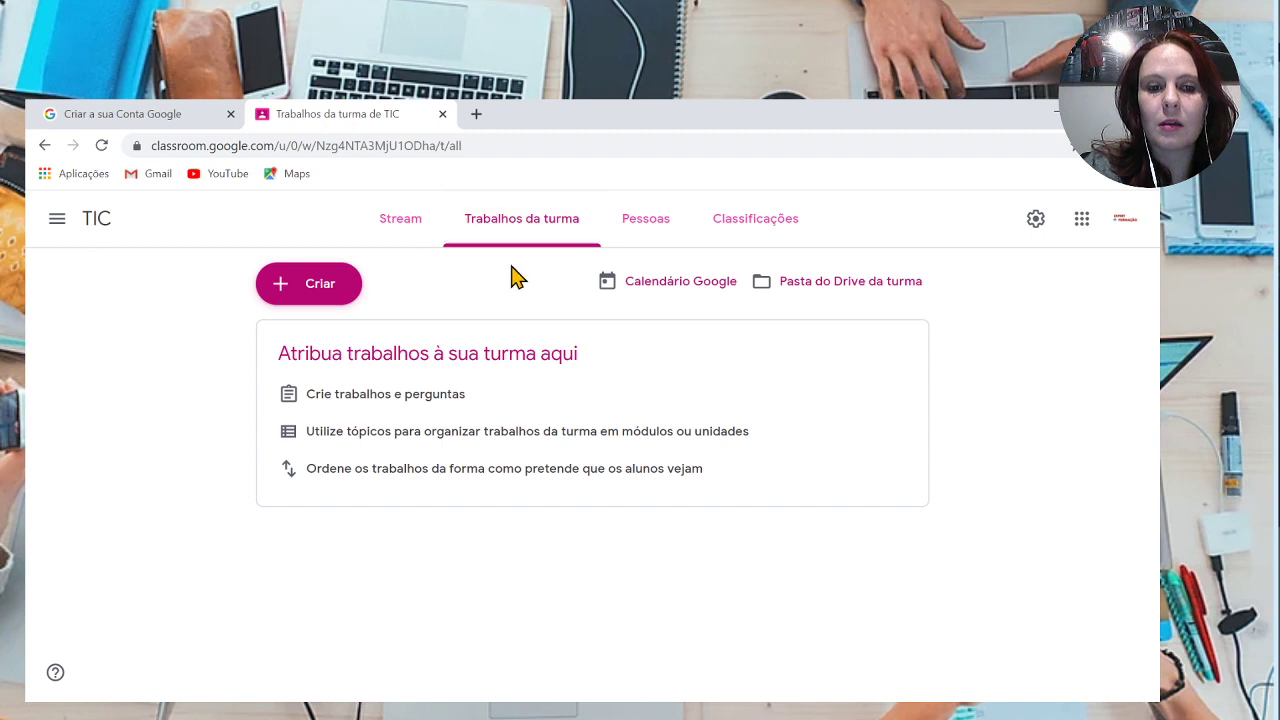
pyautogui.click(336, 289)
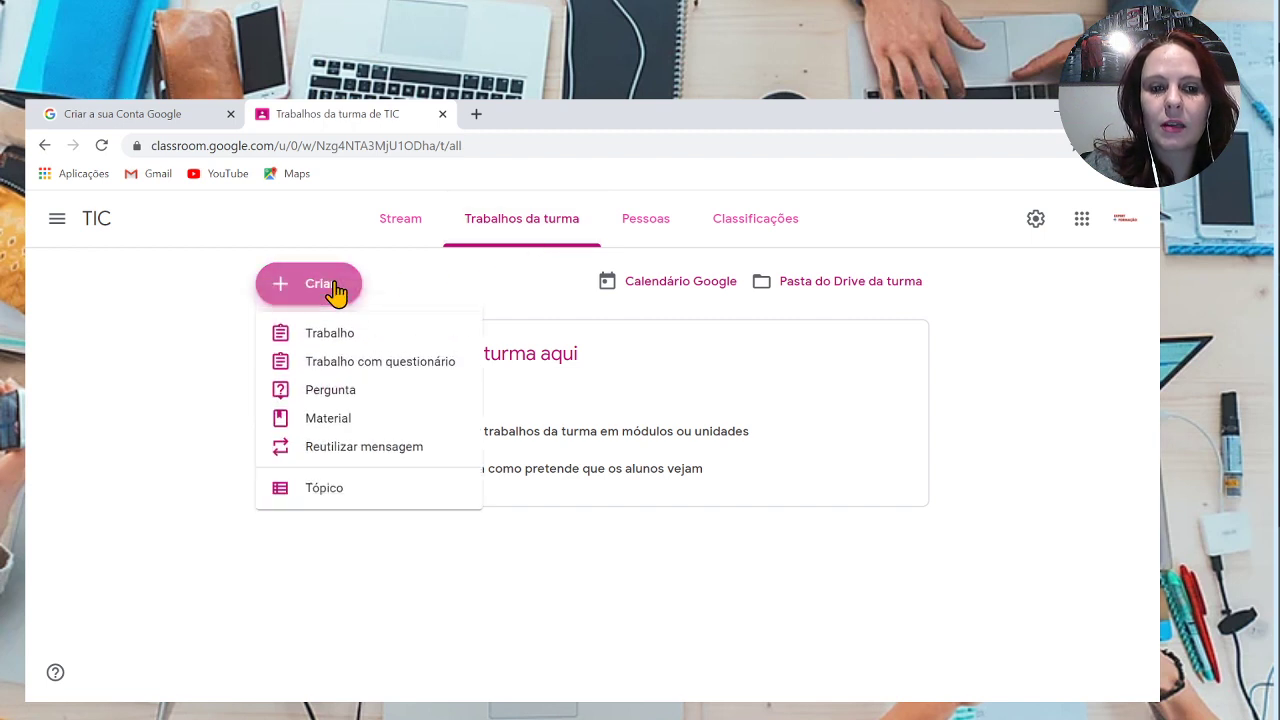
pyautogui.click(345, 345)
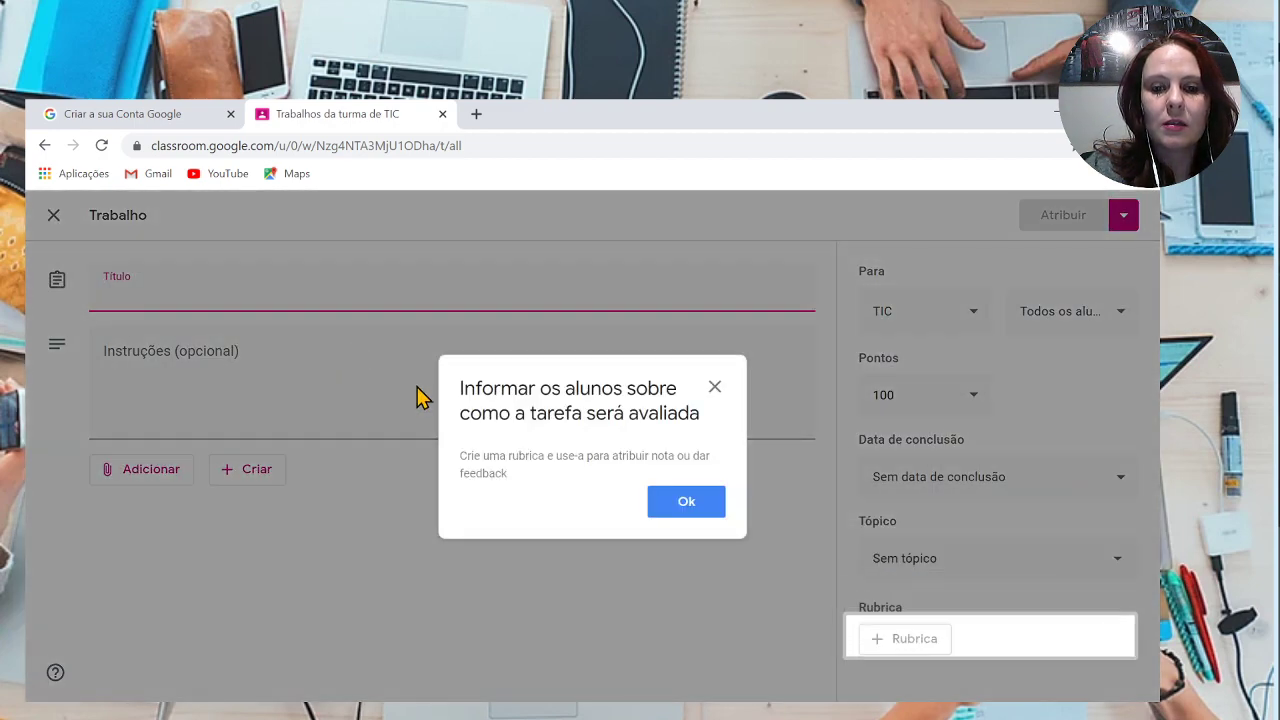
pyautogui.click(714, 388)
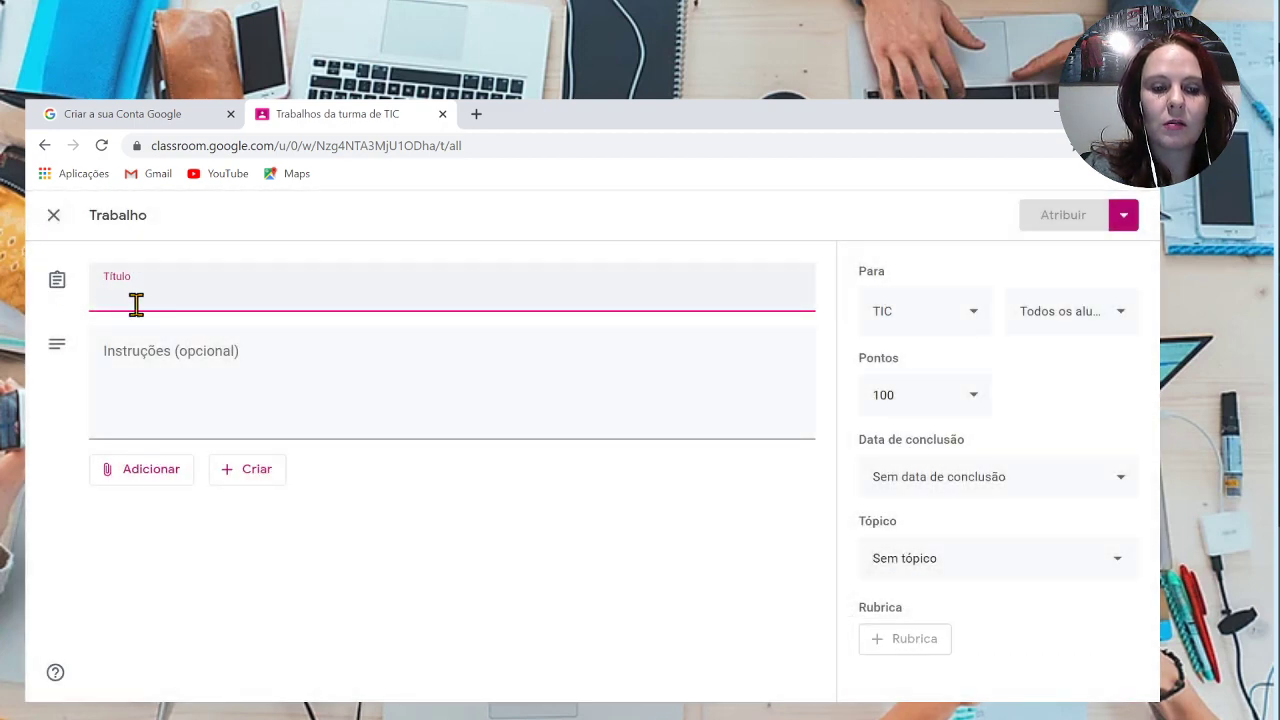
pyautogui.write('Segura')
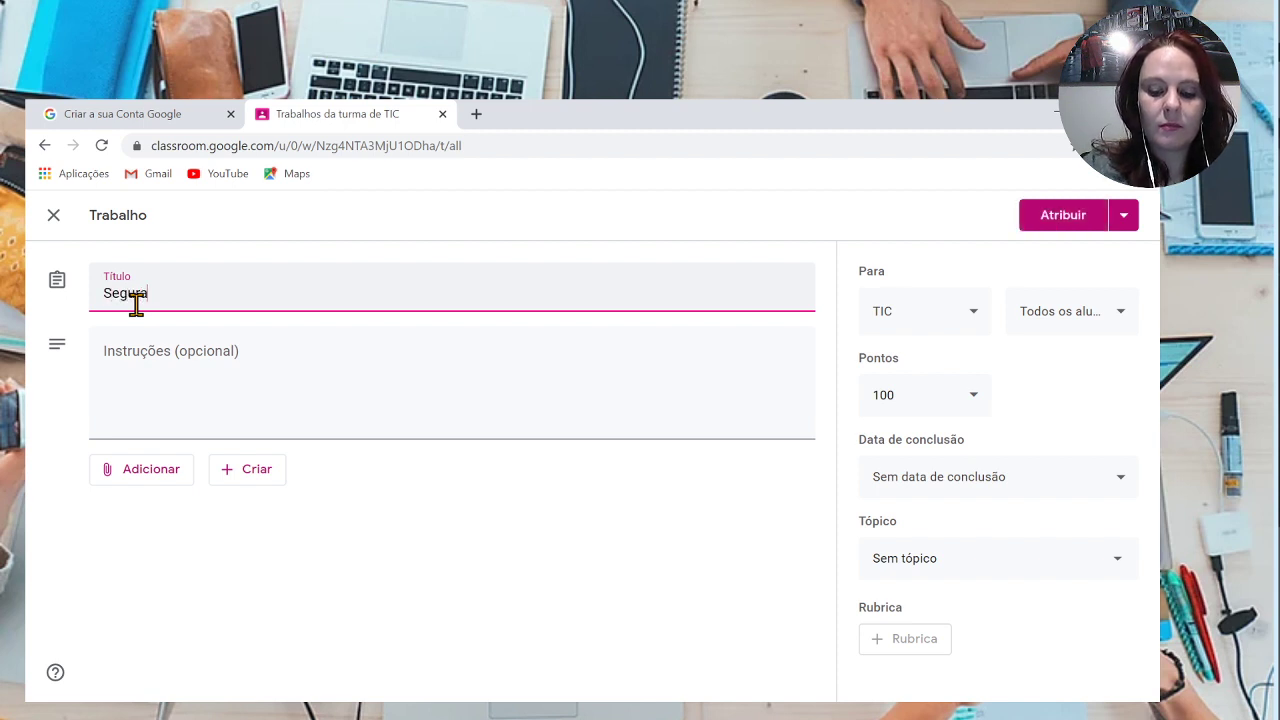
pyautogui.write('nça na')
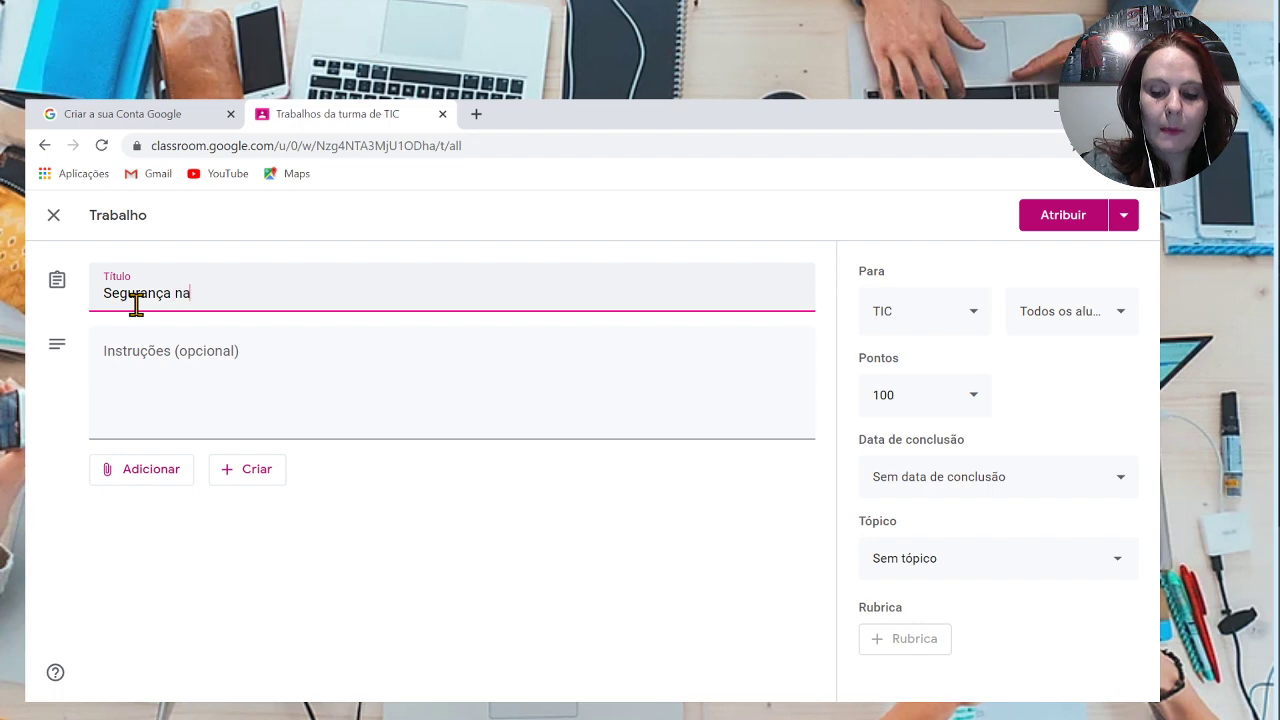
pyautogui.write(' internet')
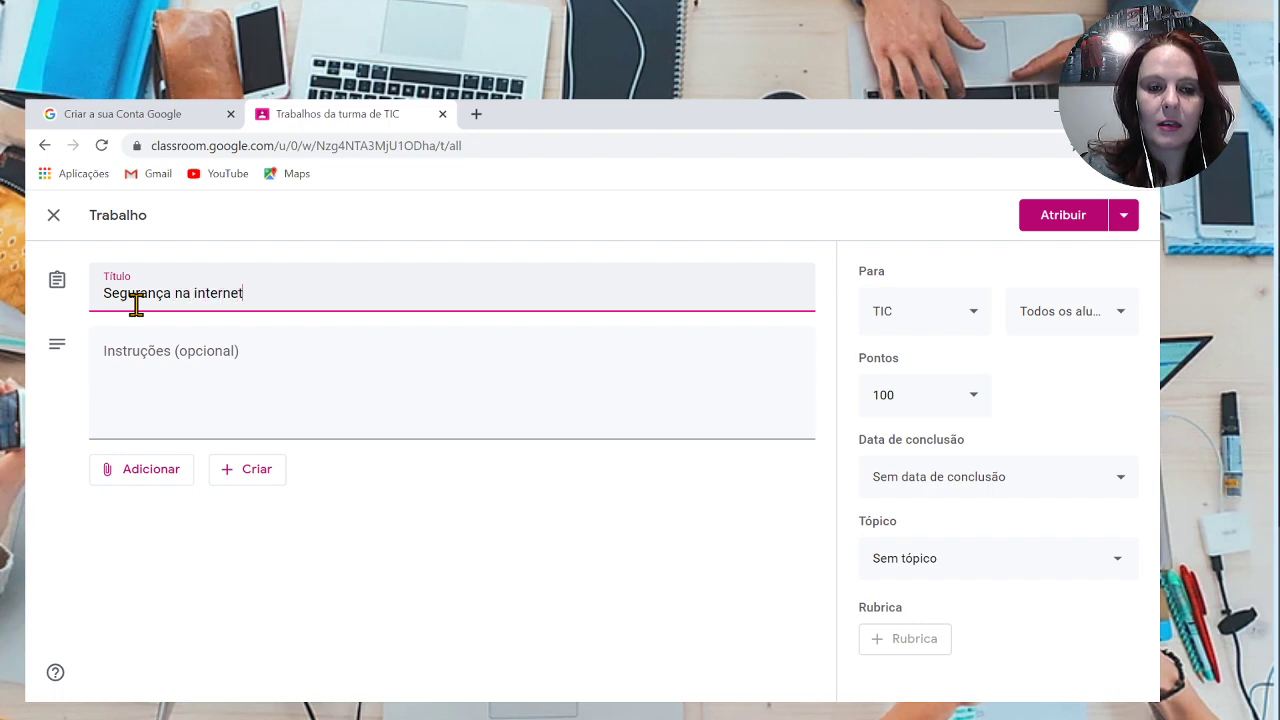
# Enter the assignment instructions "Faça um PowerPoint sobre o assunto".
pyautogui.click(158, 357)
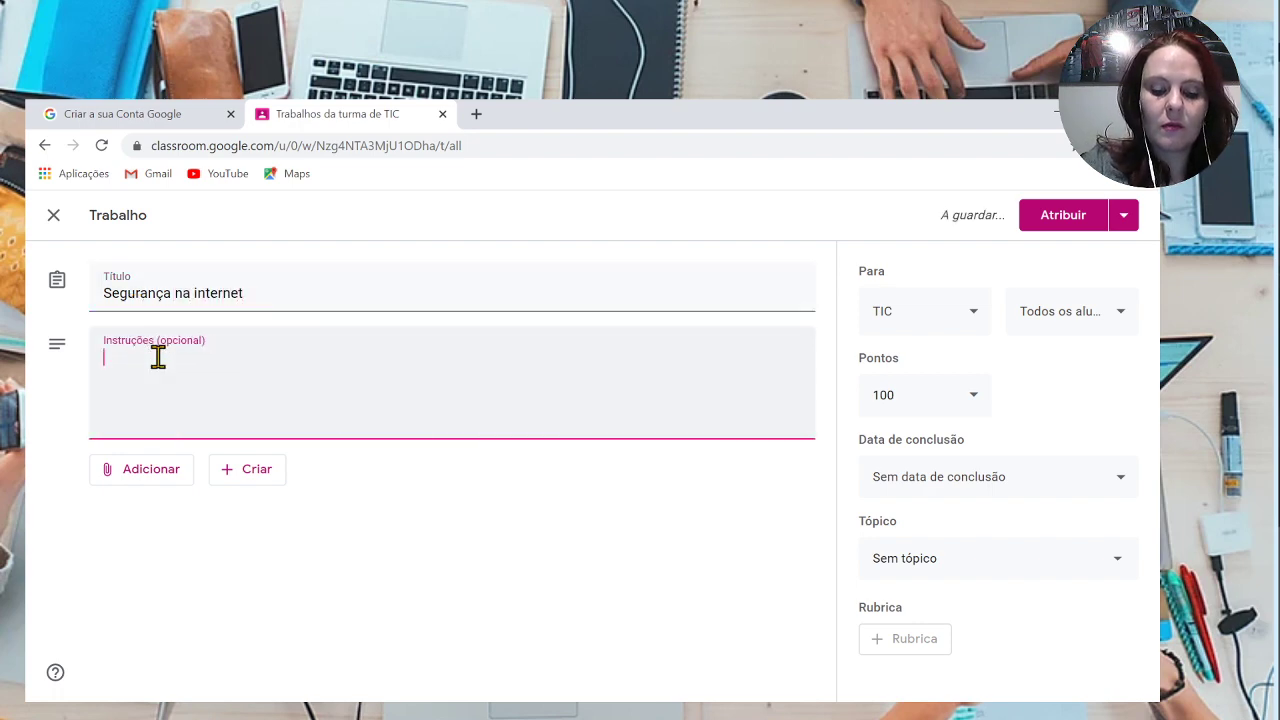
pyautogui.write('Faça')
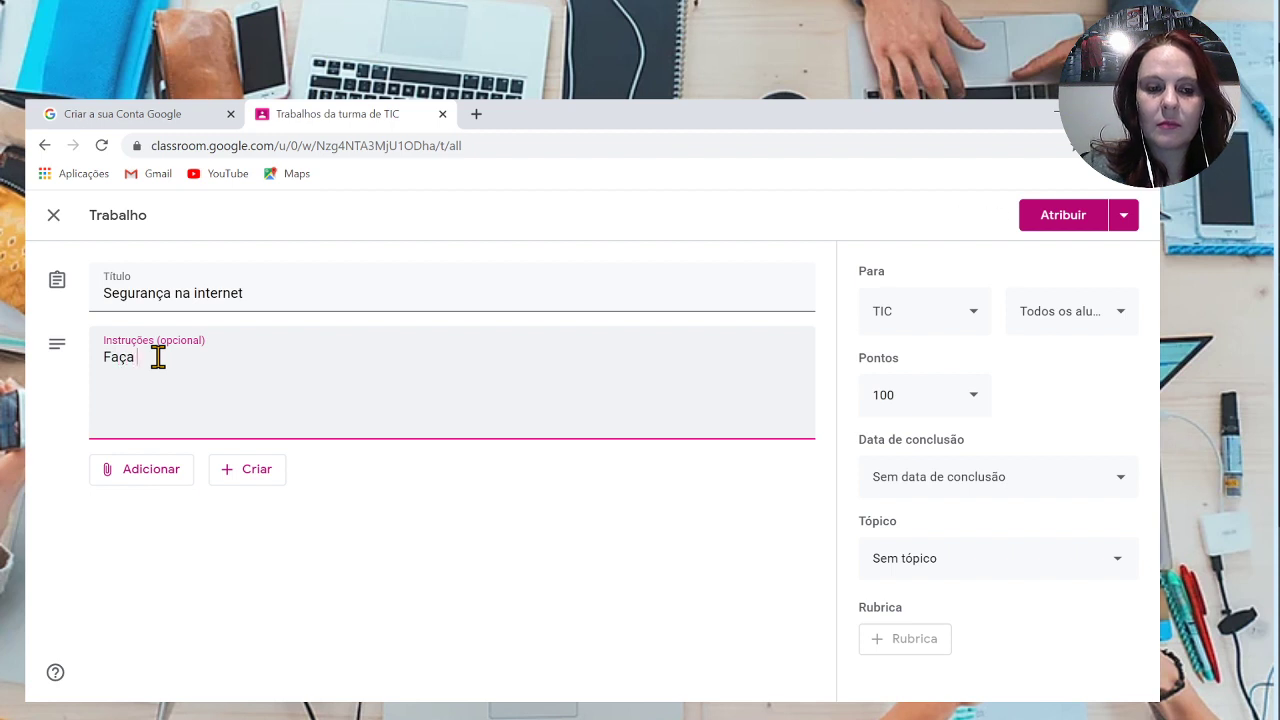
pyautogui.write(' um')
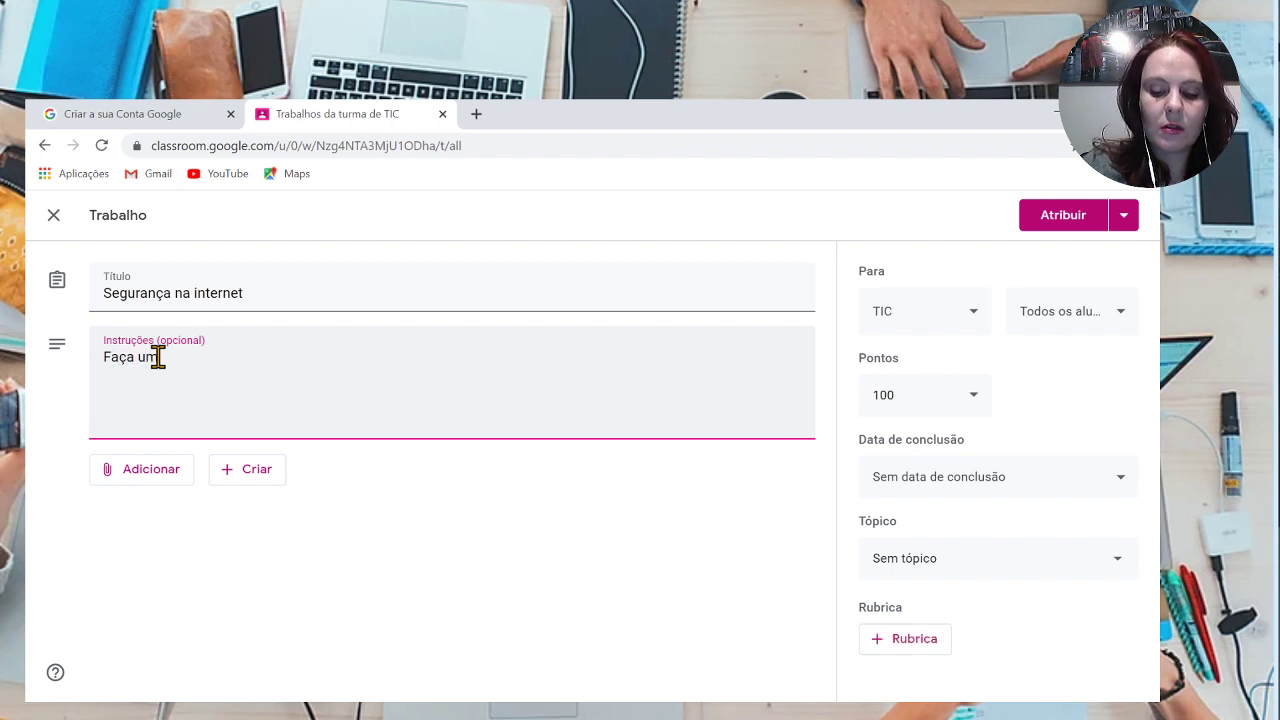
pyautogui.write(' Power')
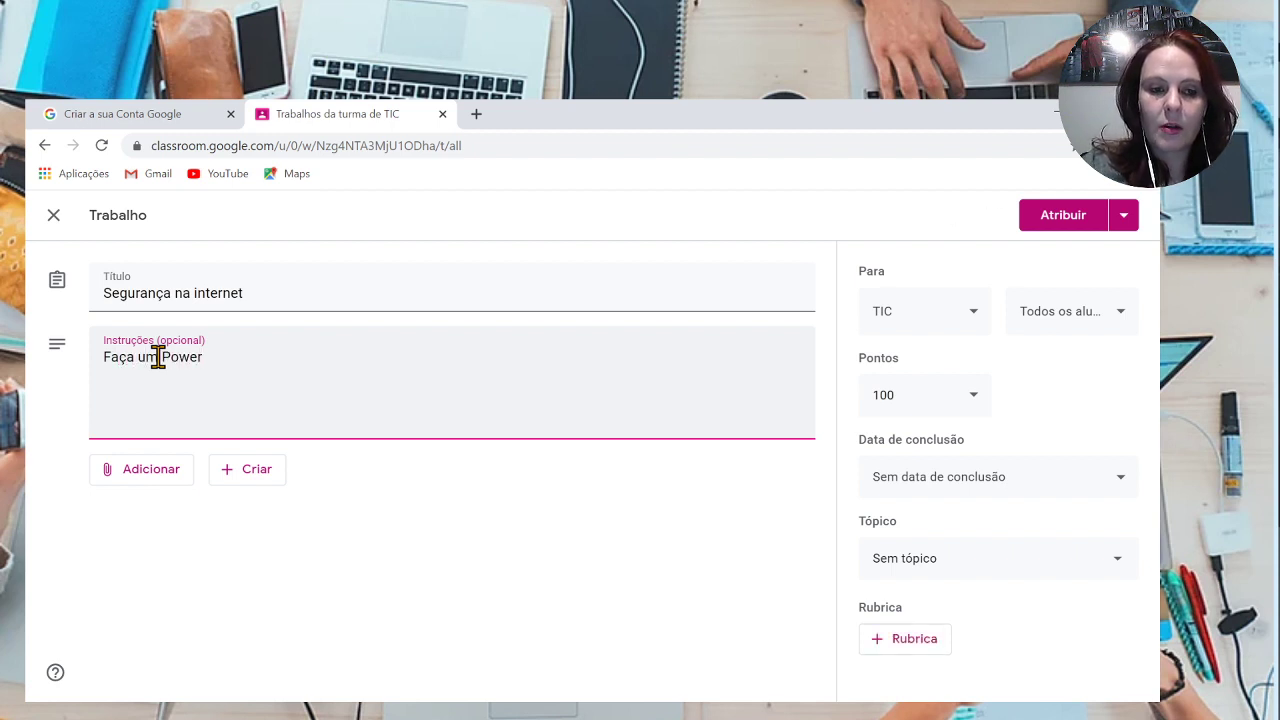
pyautogui.write('POn')
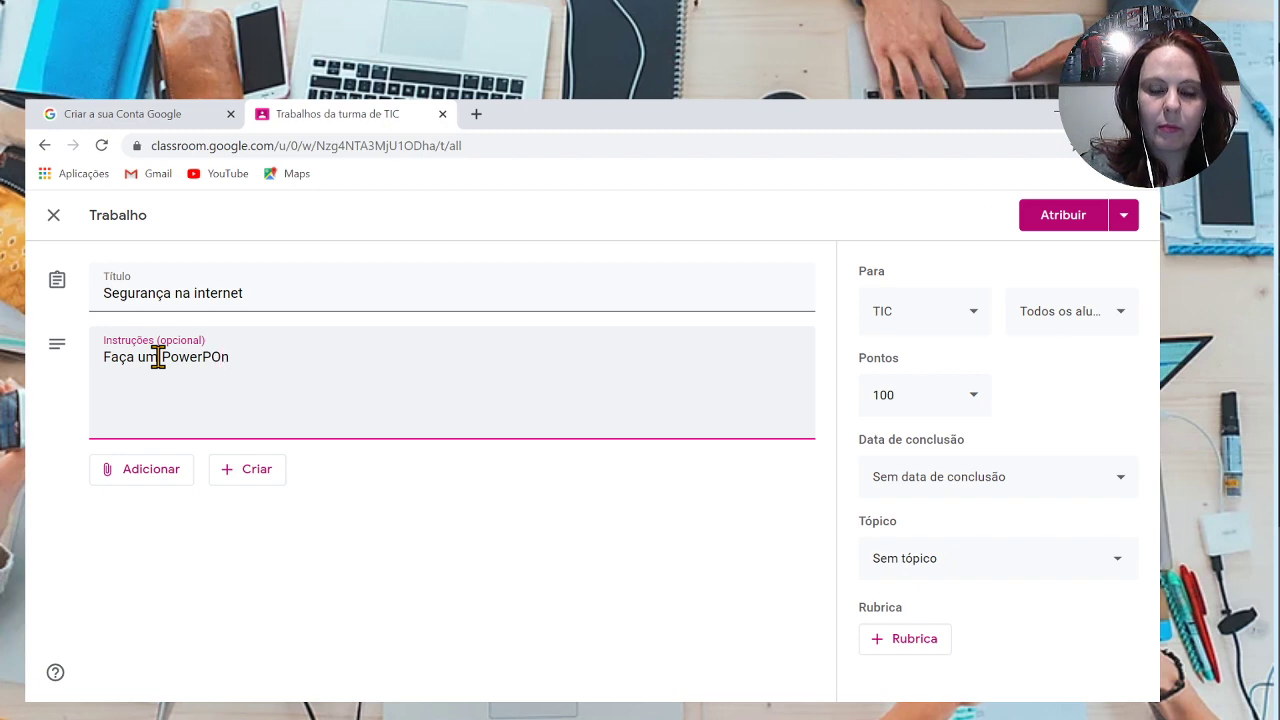
pyautogui.write('oint ')
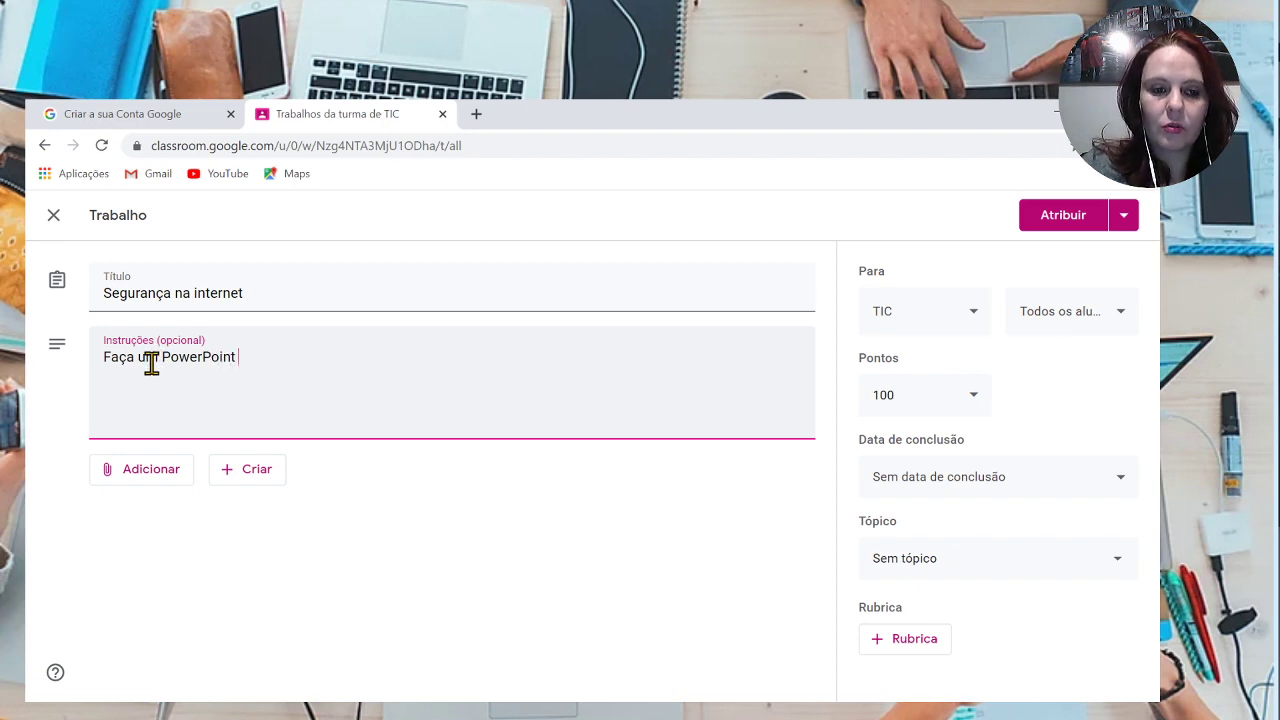
pyautogui.write('sobre o assunto')
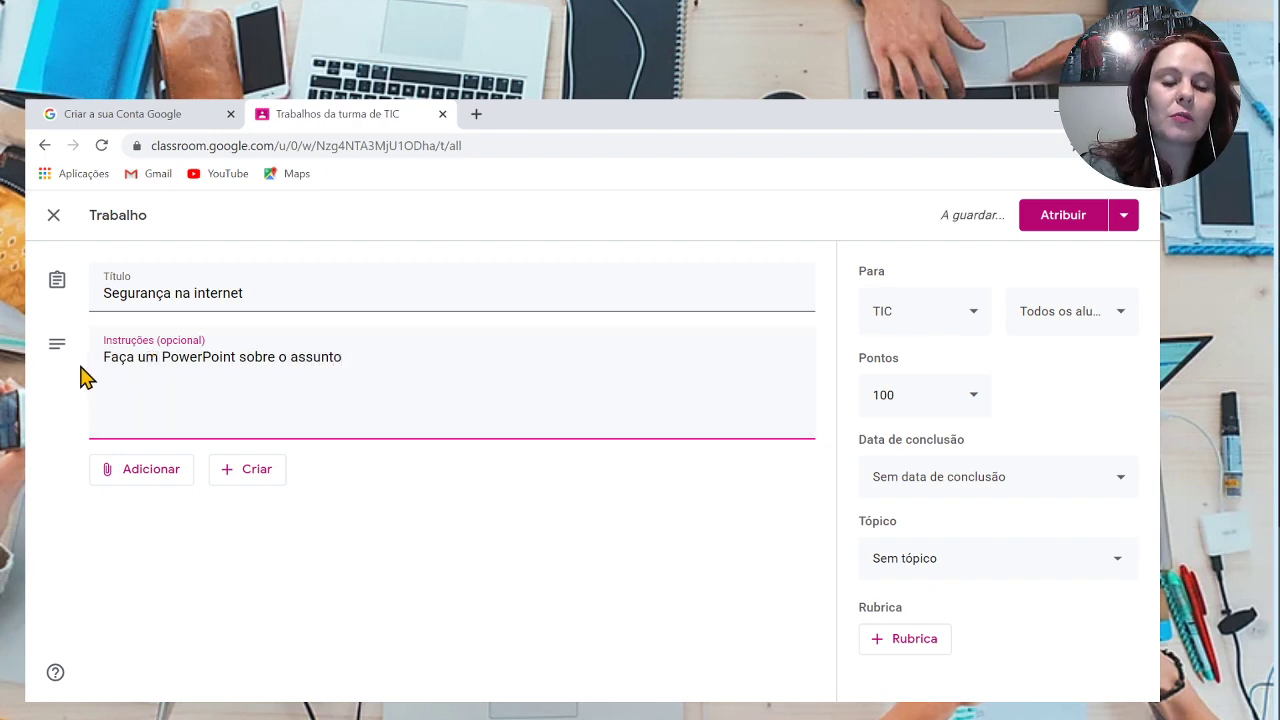
pyautogui.click(138, 476)
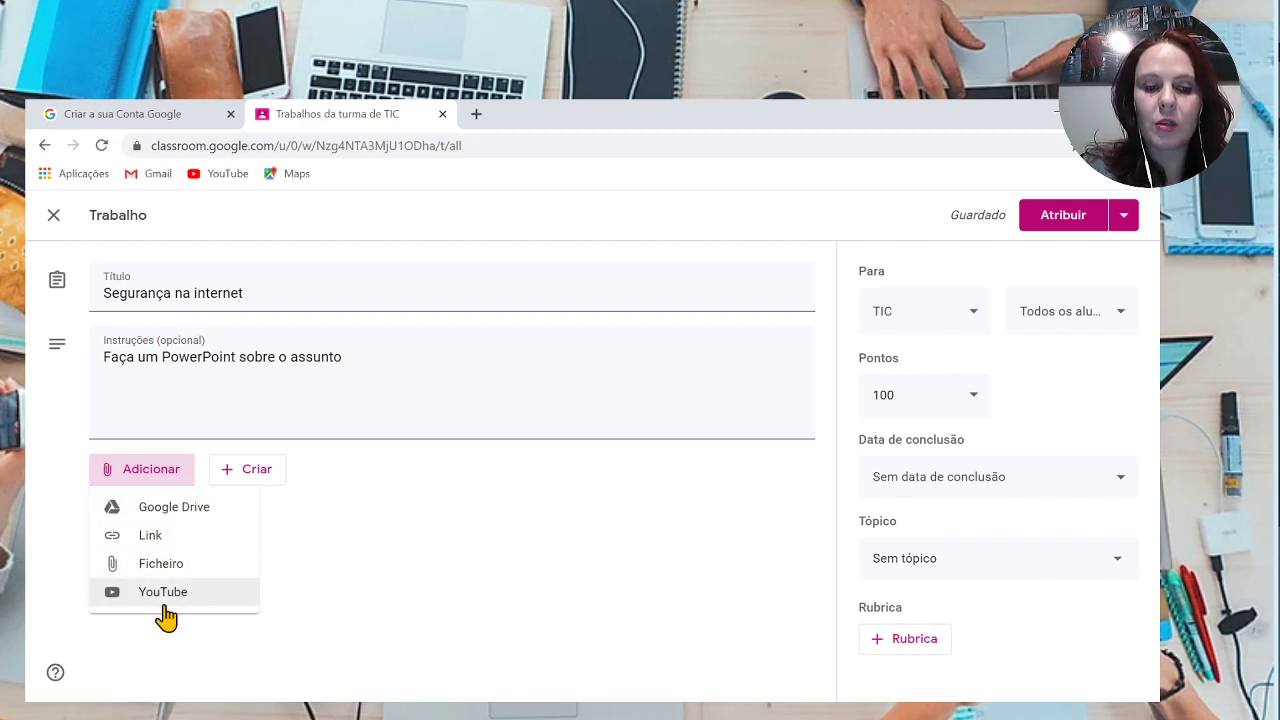
pyautogui.click(394, 586)
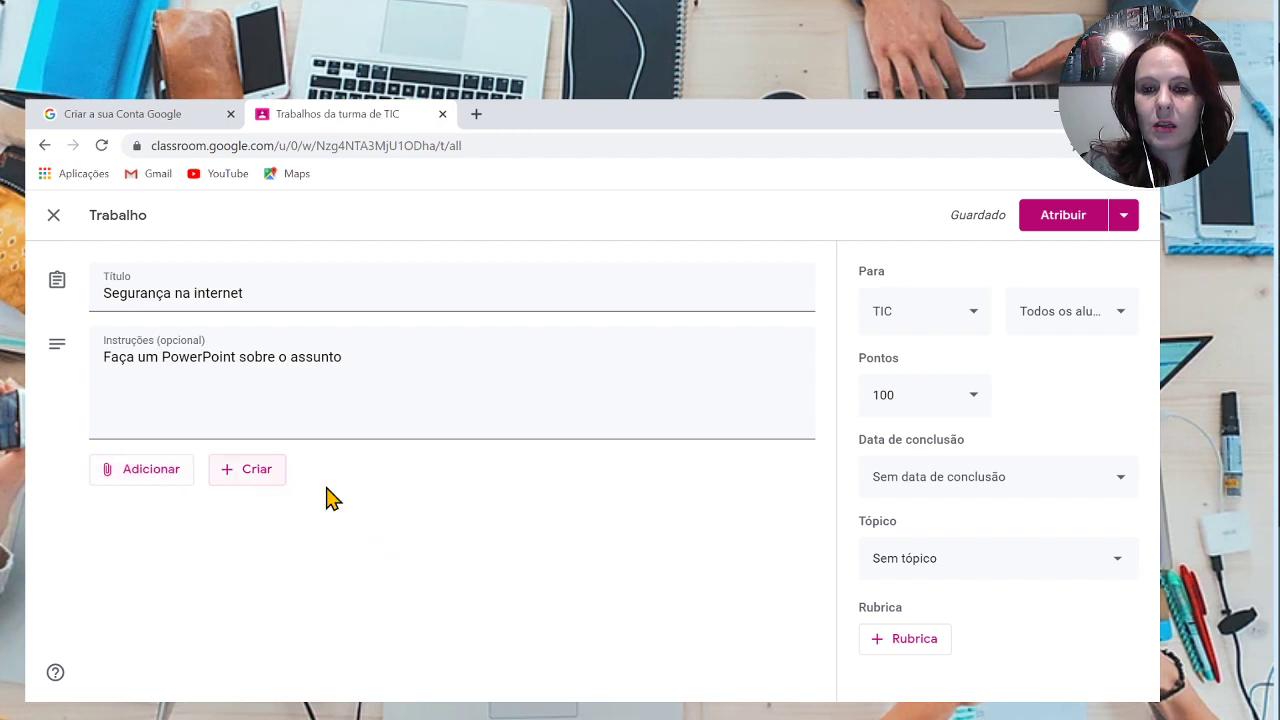
# Include the Expert Formação class alongside TIC as a recipient of the assignment.
pyautogui.click(942, 316)
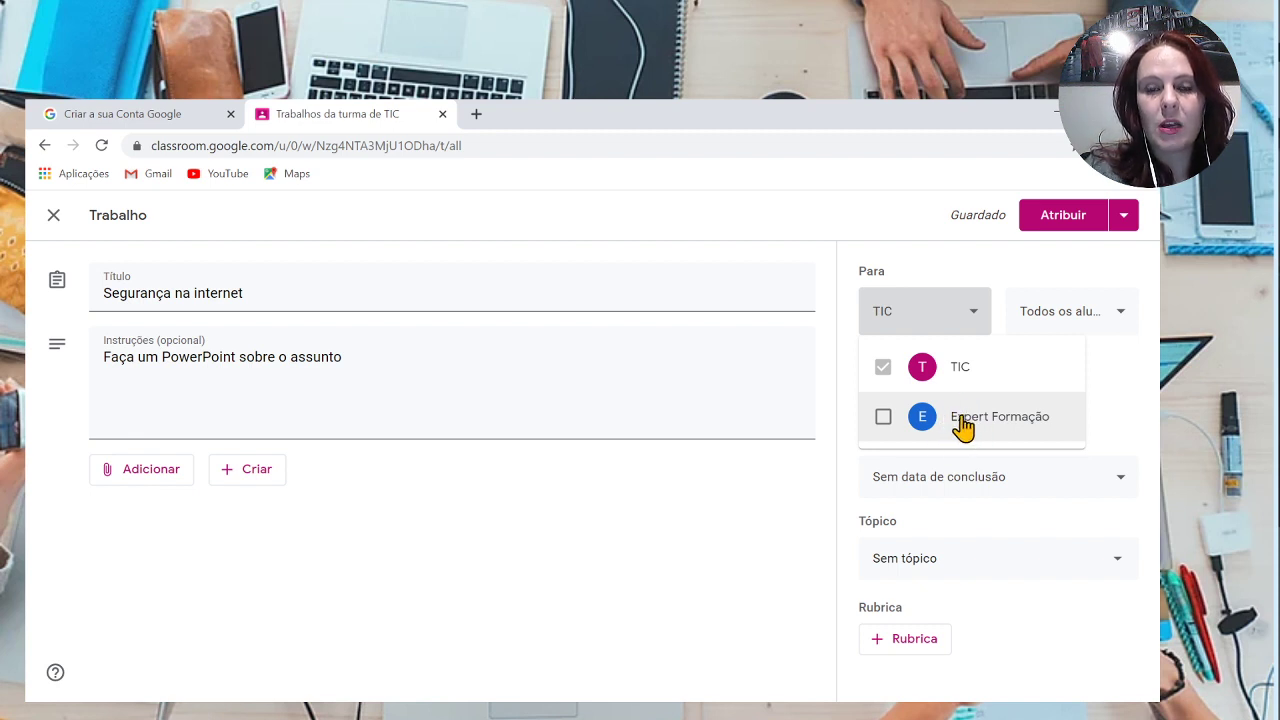
pyautogui.click(883, 420)
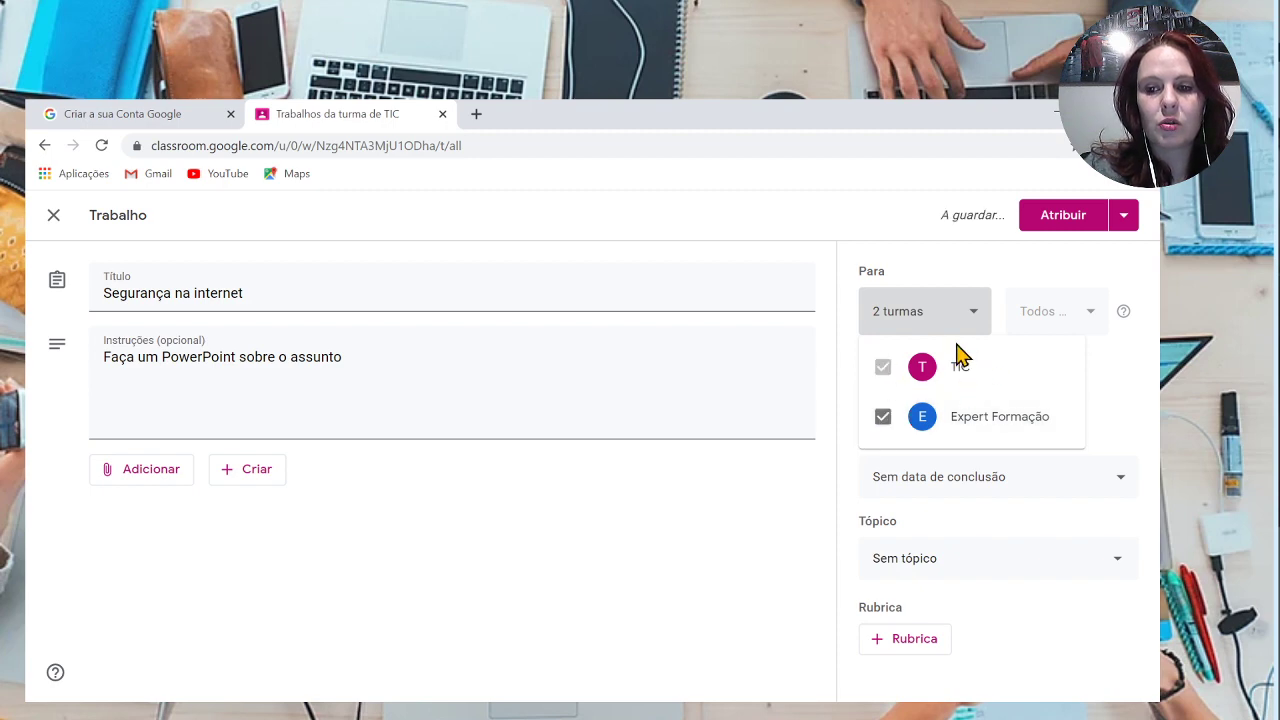
pyautogui.click(883, 420)
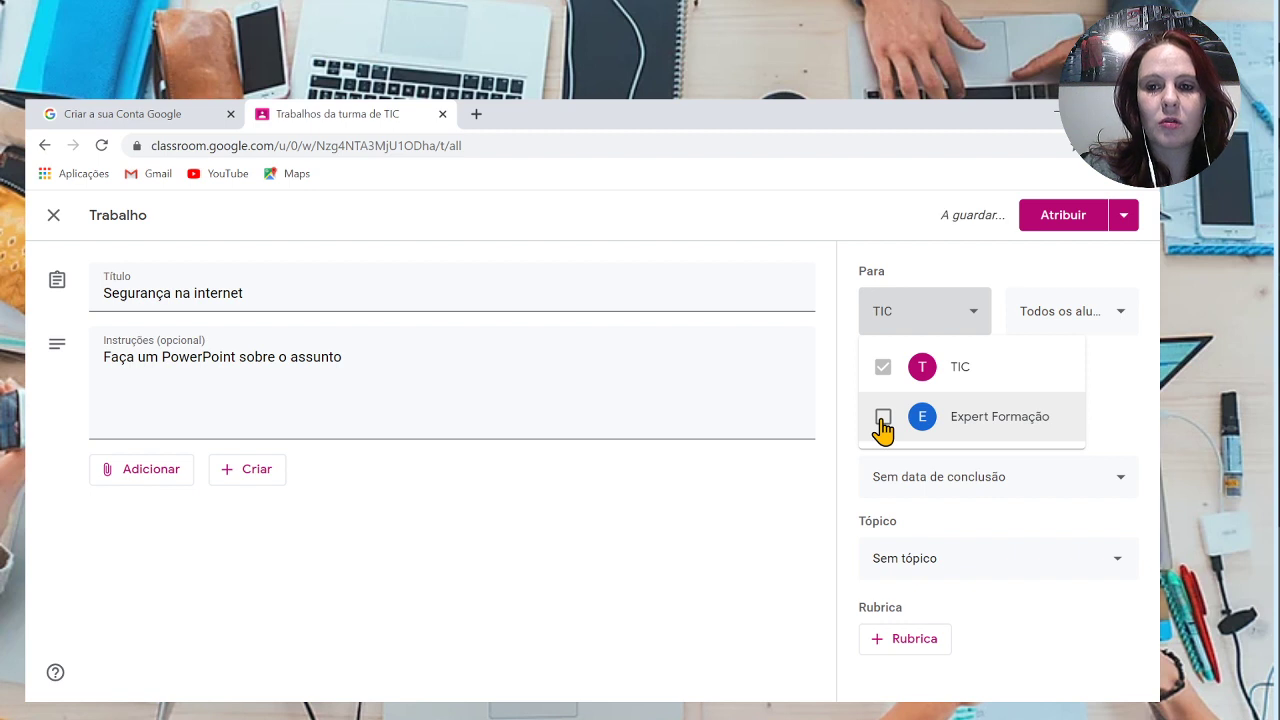
pyautogui.click(883, 420)
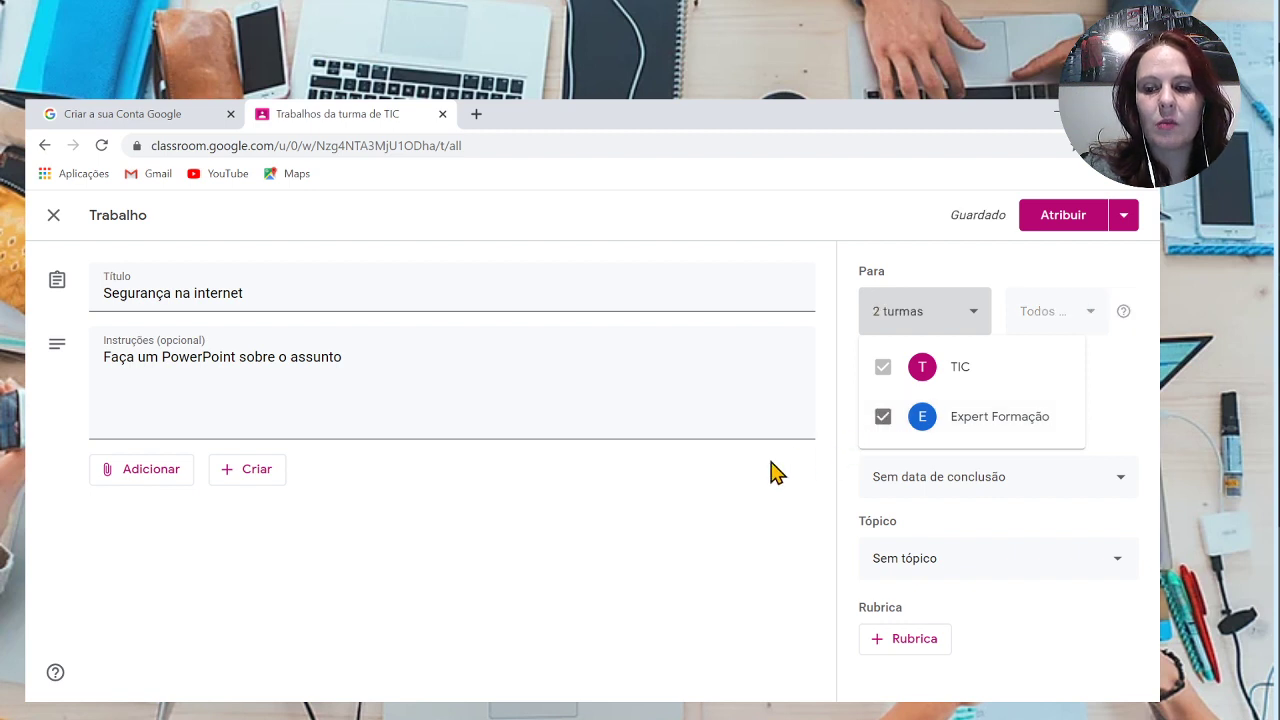
pyautogui.click(835, 514)
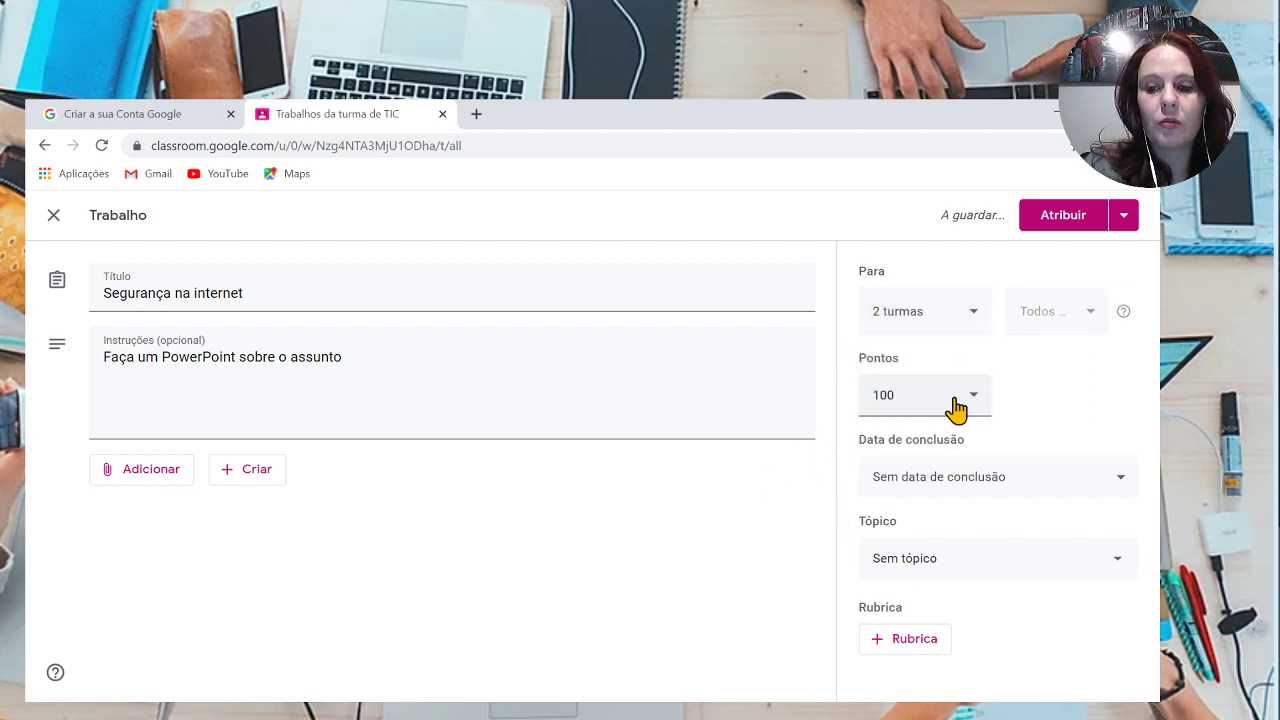
# Set the assignment's points to "Sem classificação" and its due date to 27/04/2020, without a time.
pyautogui.click(974, 406)
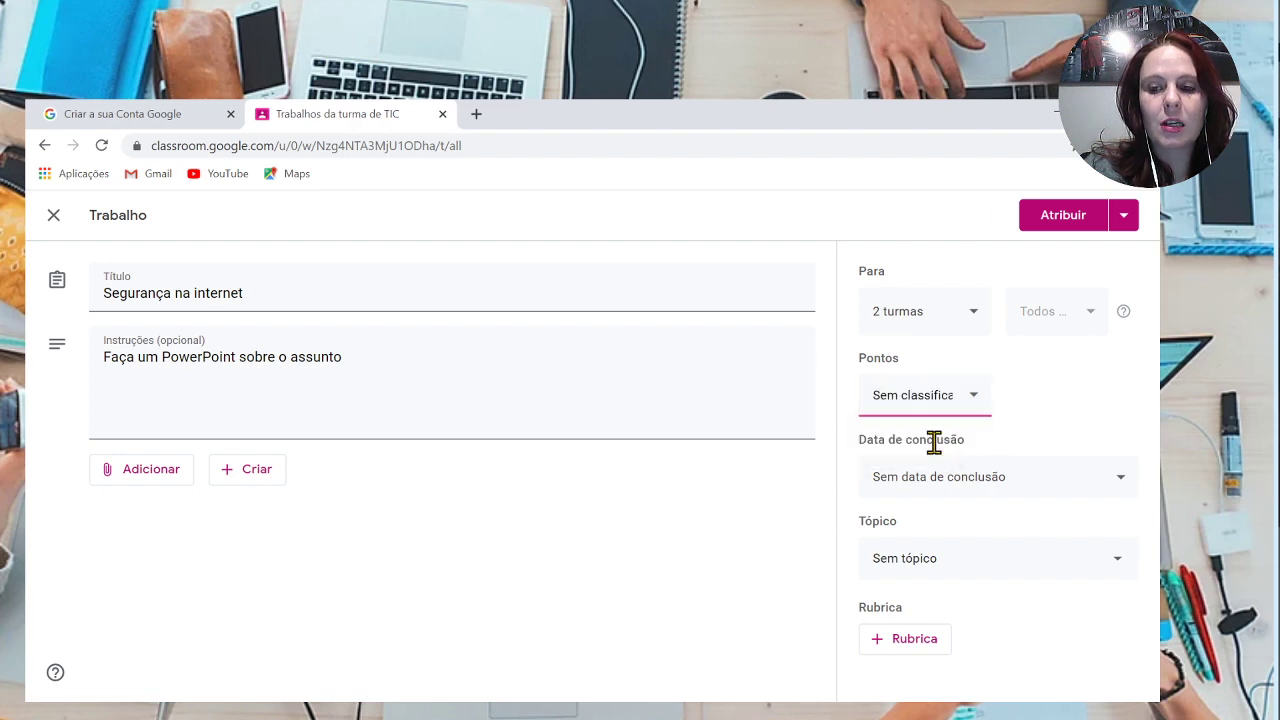
pyautogui.click(976, 410)
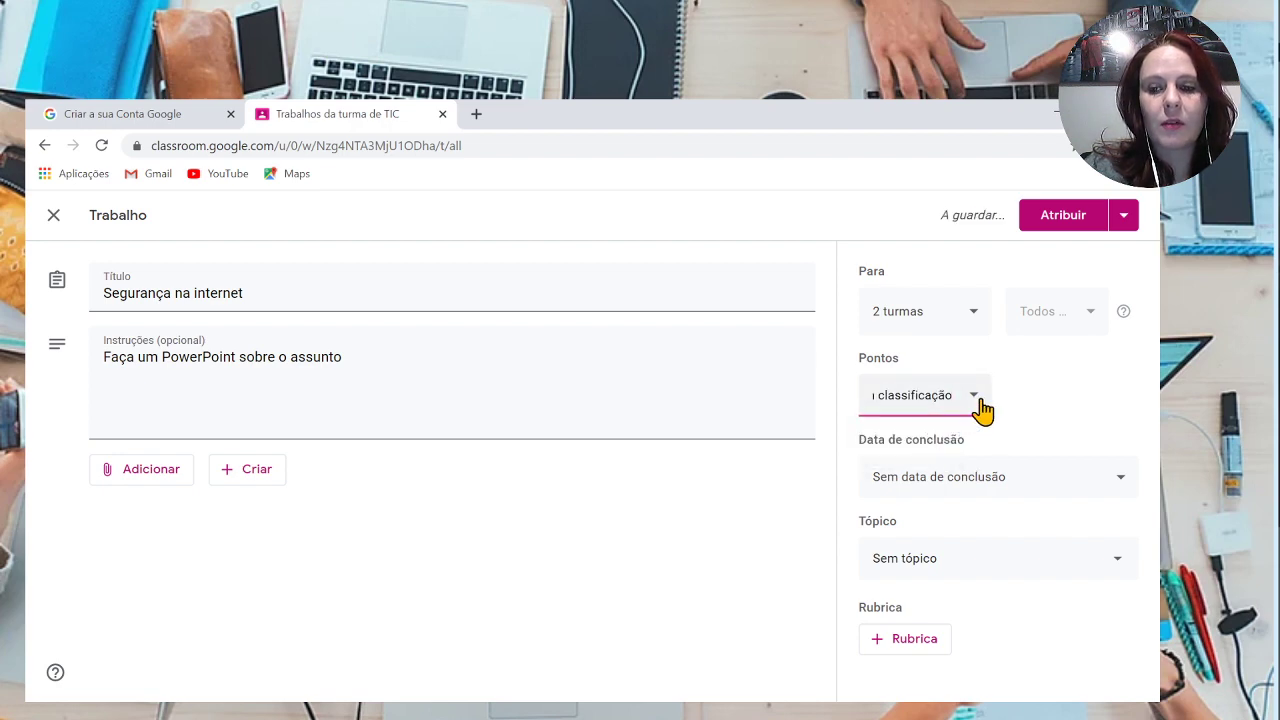
pyautogui.click(991, 485)
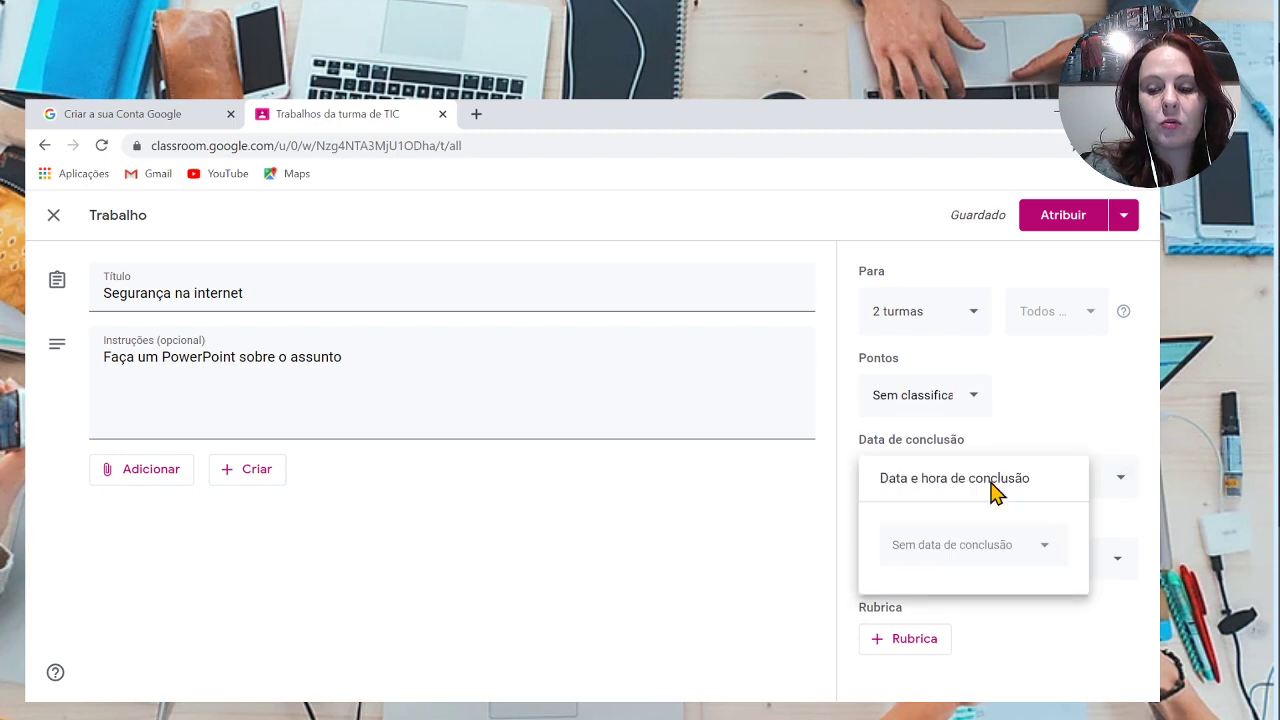
pyautogui.click(1003, 552)
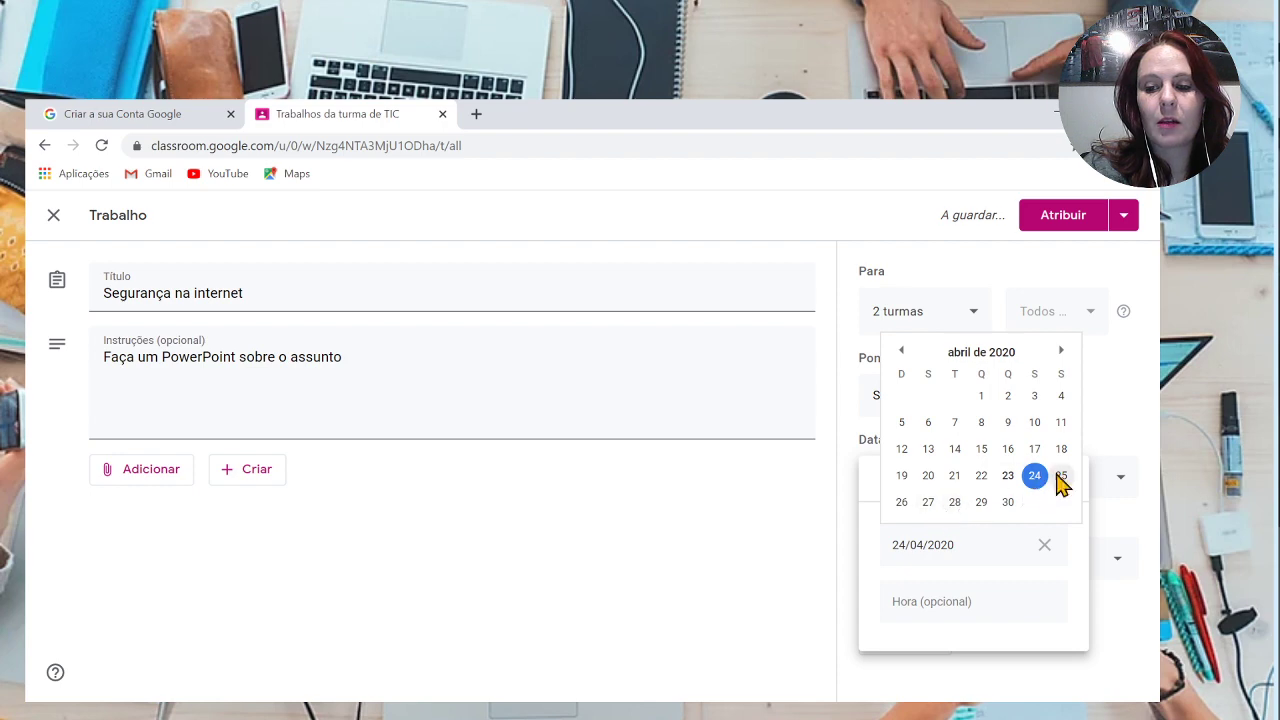
pyautogui.click(927, 505)
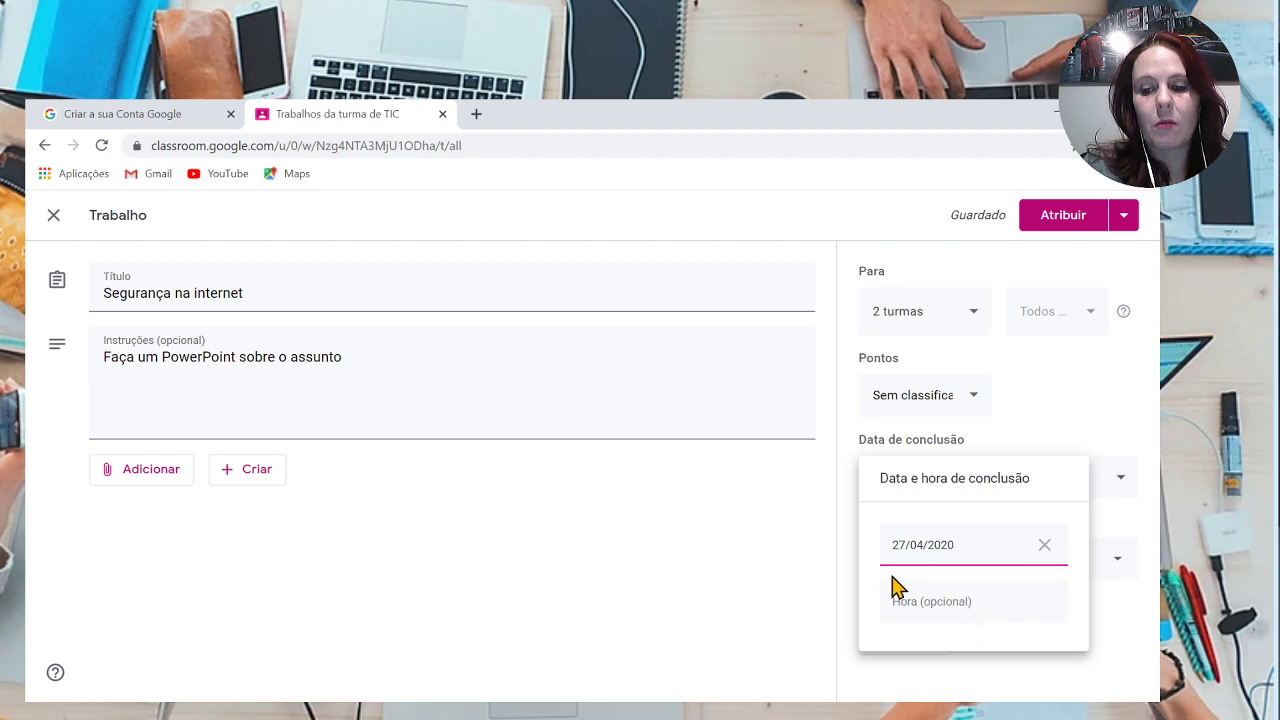
pyautogui.click(835, 588)
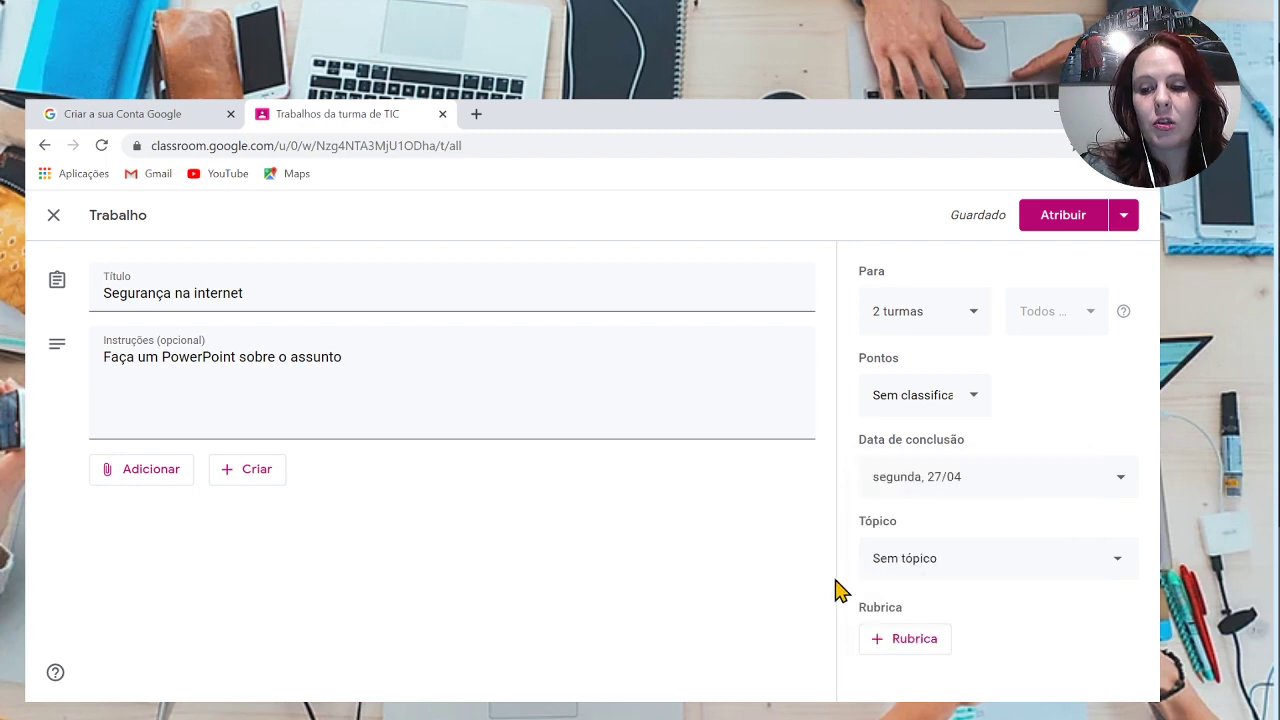
# File the assignment under the existing topic "Segurança na internet" and save it as a draft.
pyautogui.click(965, 578)
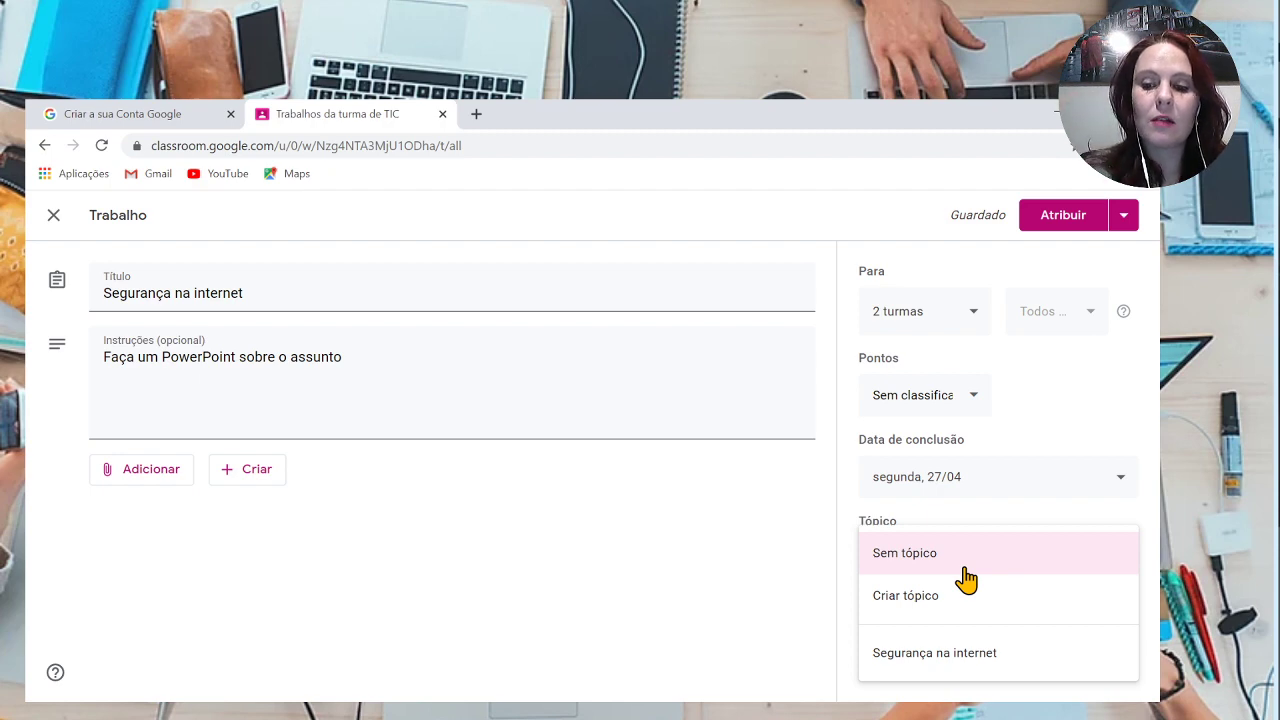
pyautogui.click(945, 660)
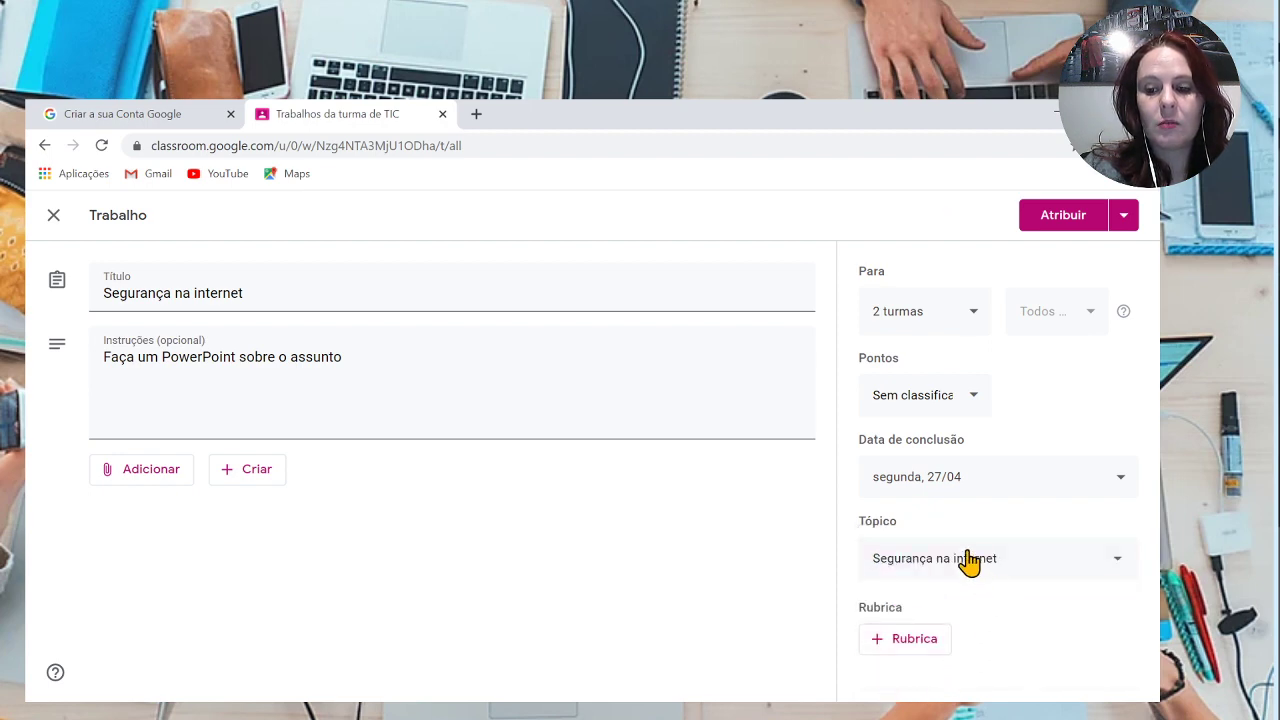
pyautogui.click(1088, 571)
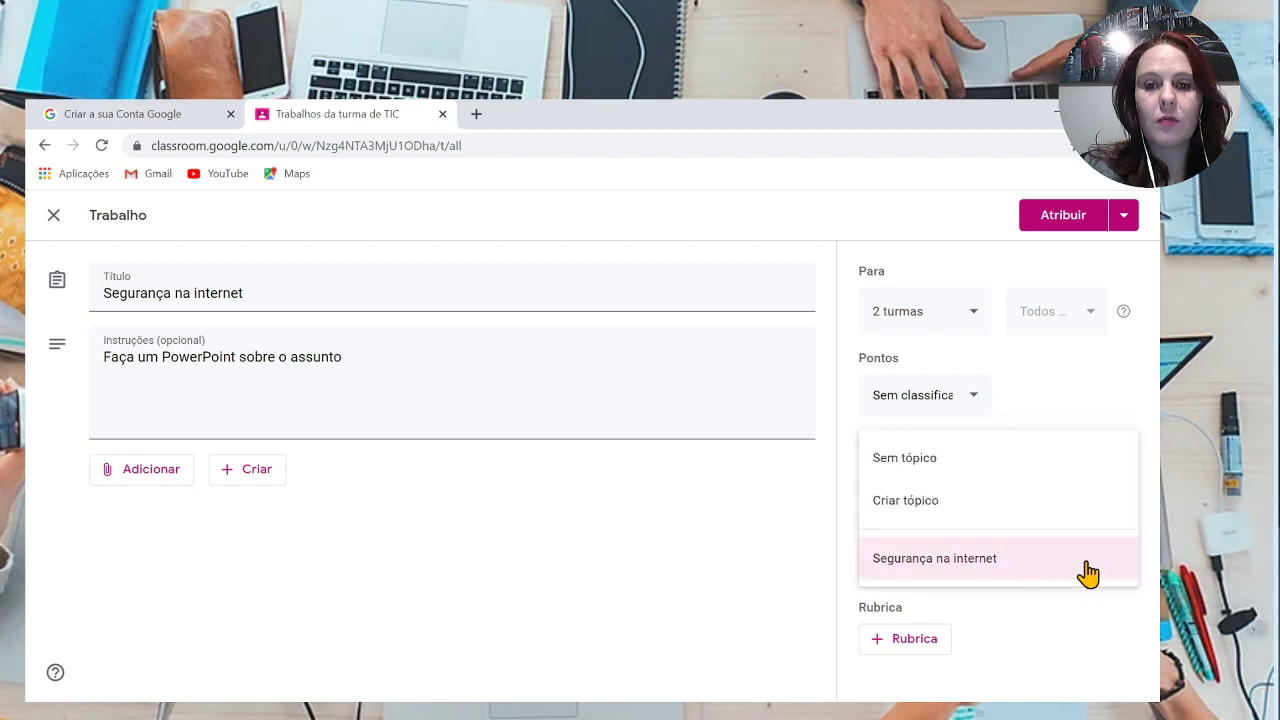
pyautogui.click(944, 520)
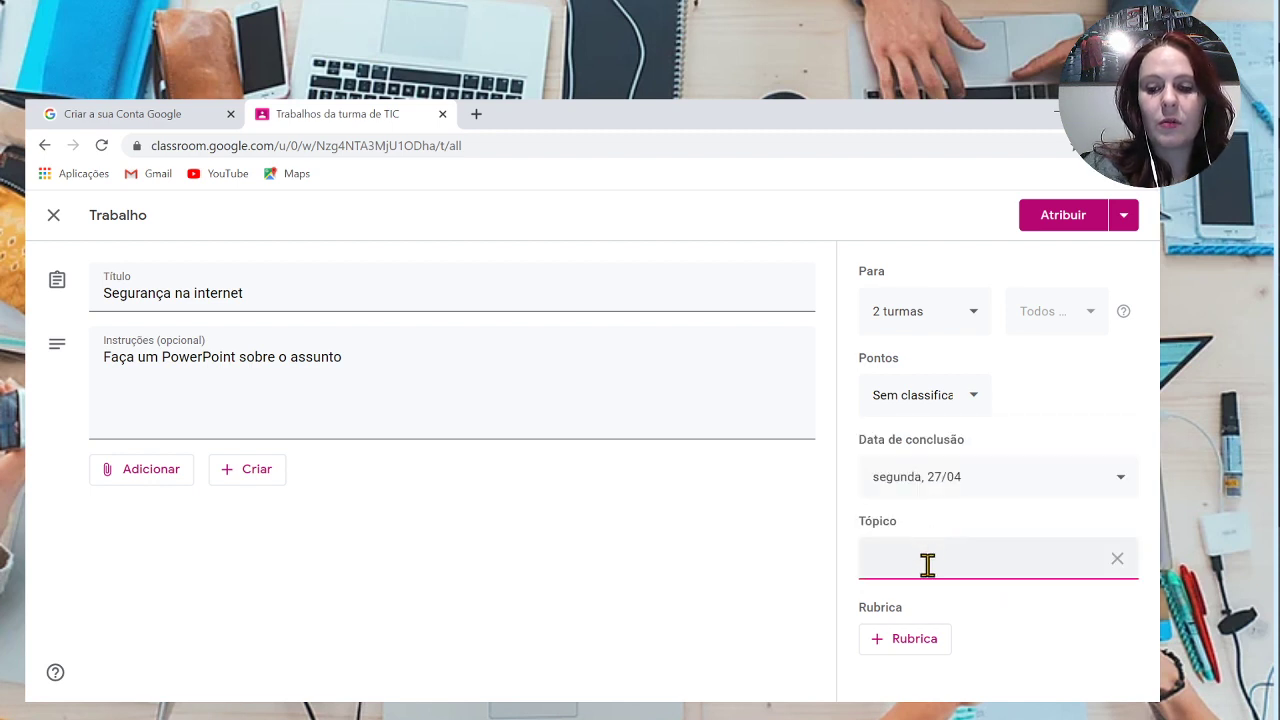
pyautogui.click(1117, 560)
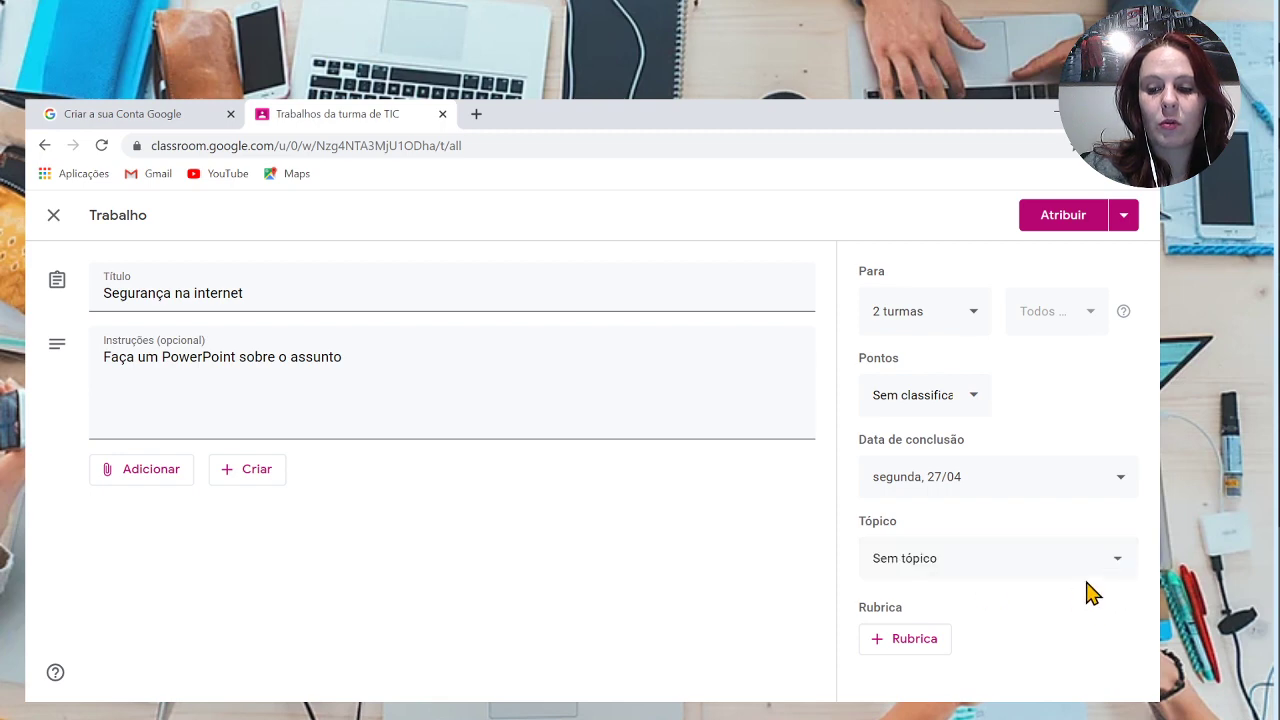
pyautogui.click(1127, 572)
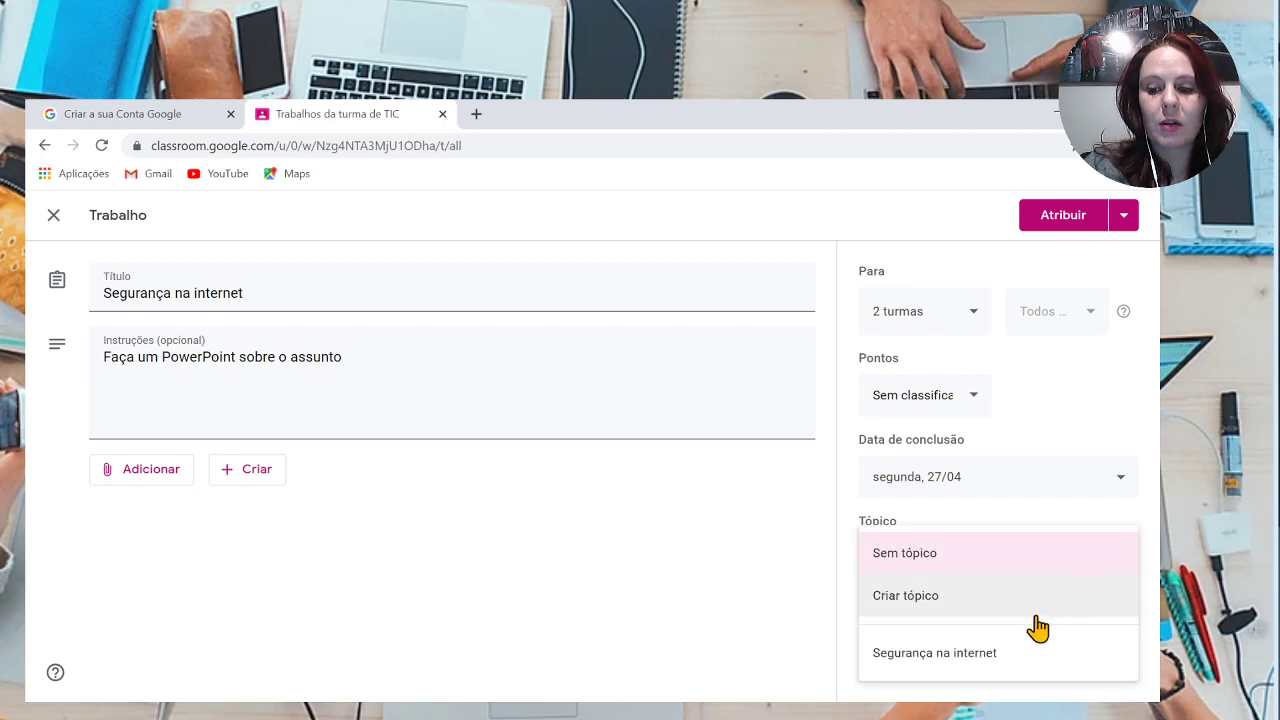
pyautogui.click(978, 660)
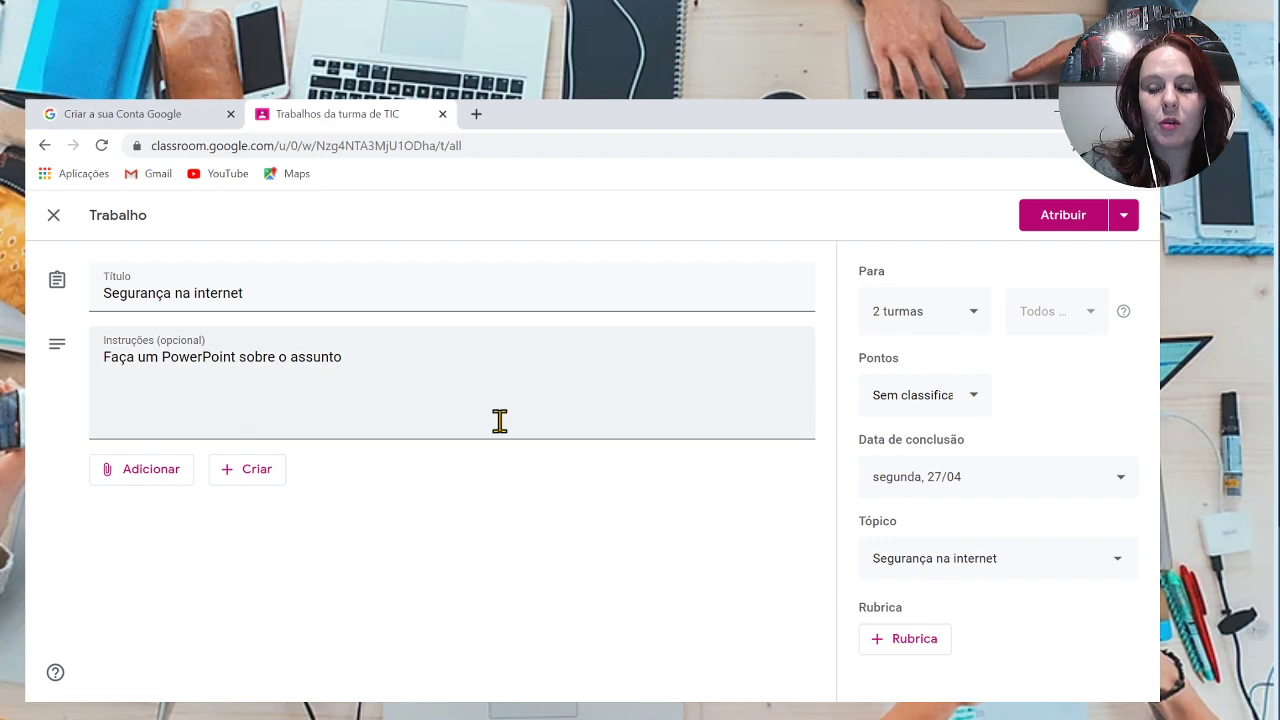
pyautogui.click(1122, 222)
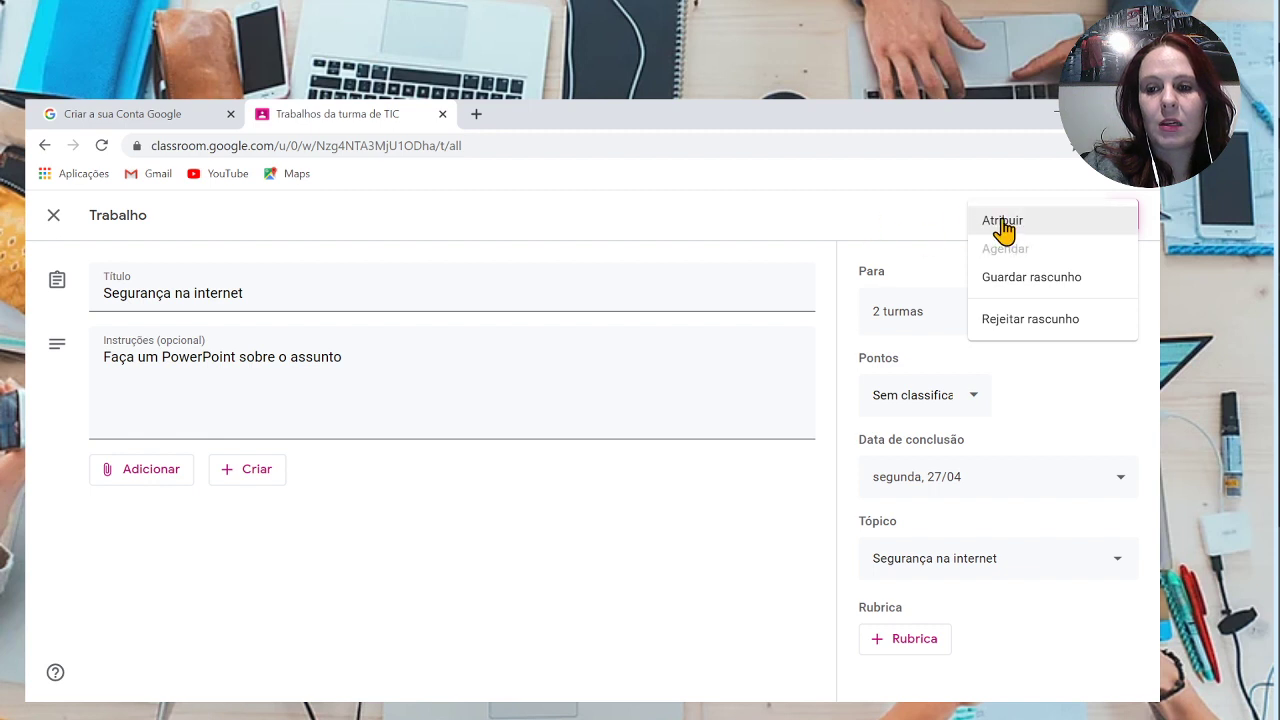
pyautogui.click(1048, 296)
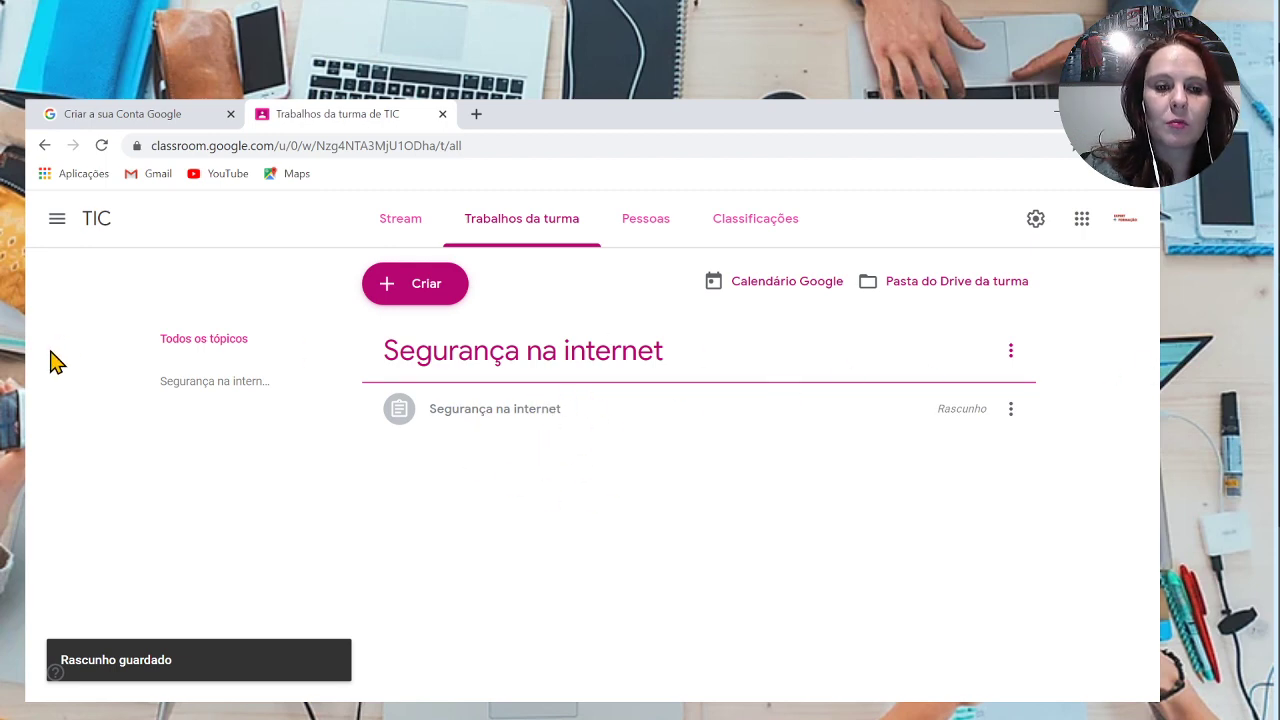
# Go to the overview of all classes and examine the form for joining a class with a code.
pyautogui.click(59, 222)
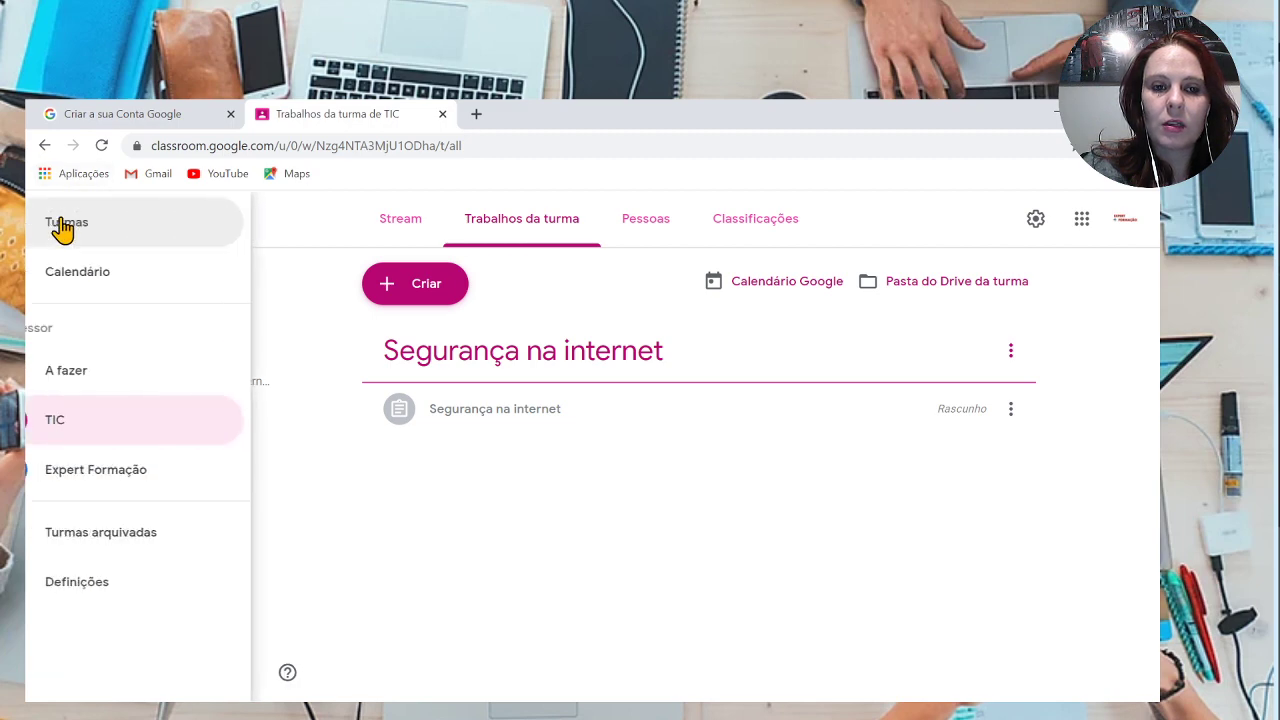
pyautogui.click(112, 230)
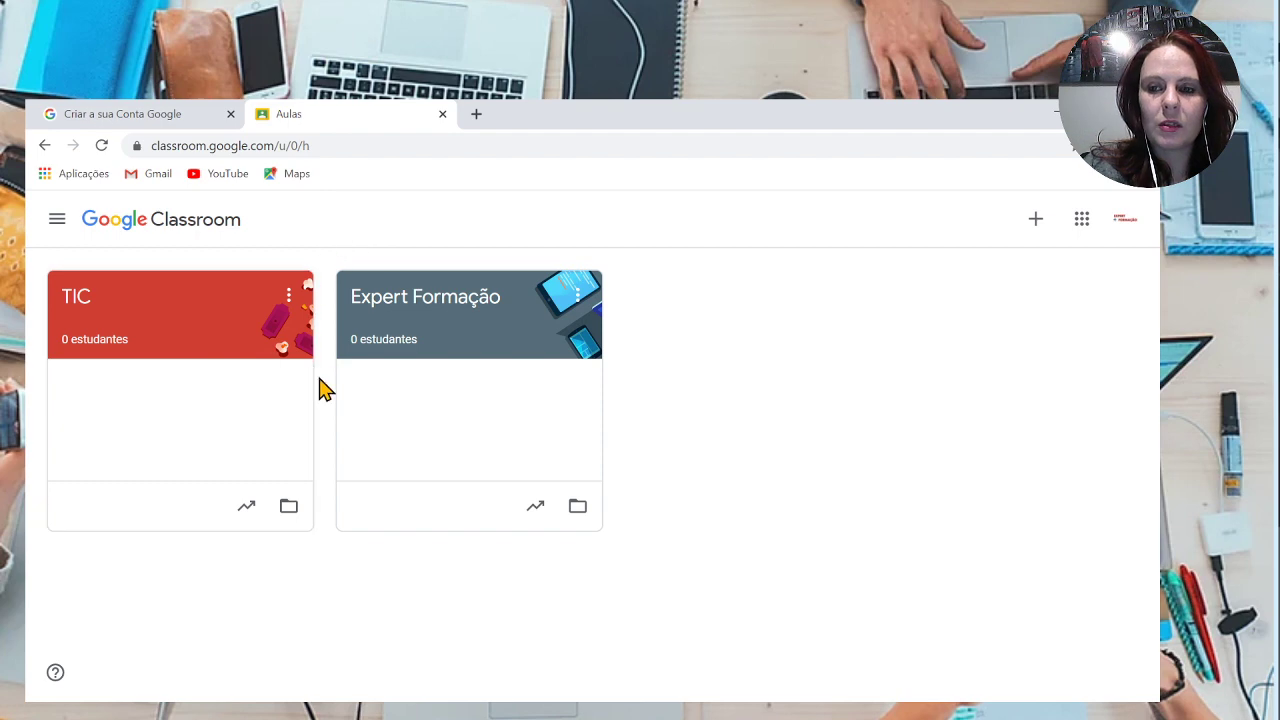
pyautogui.click(1036, 220)
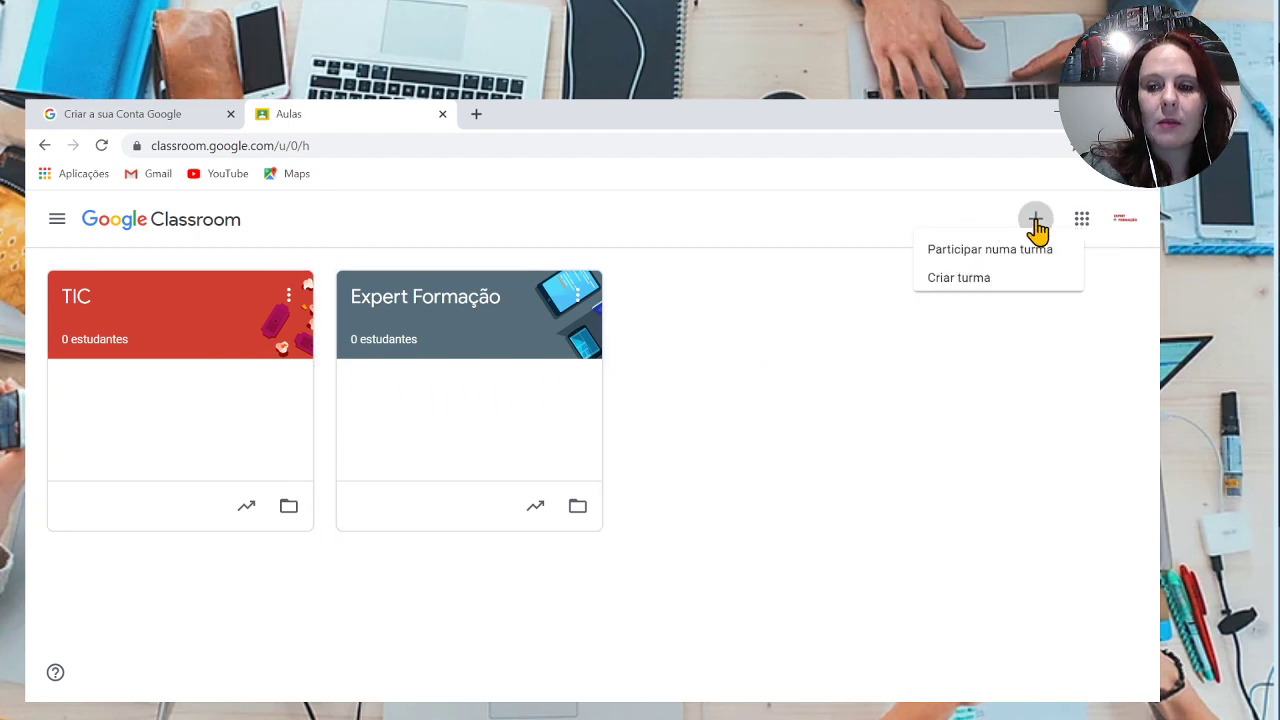
pyautogui.click(955, 266)
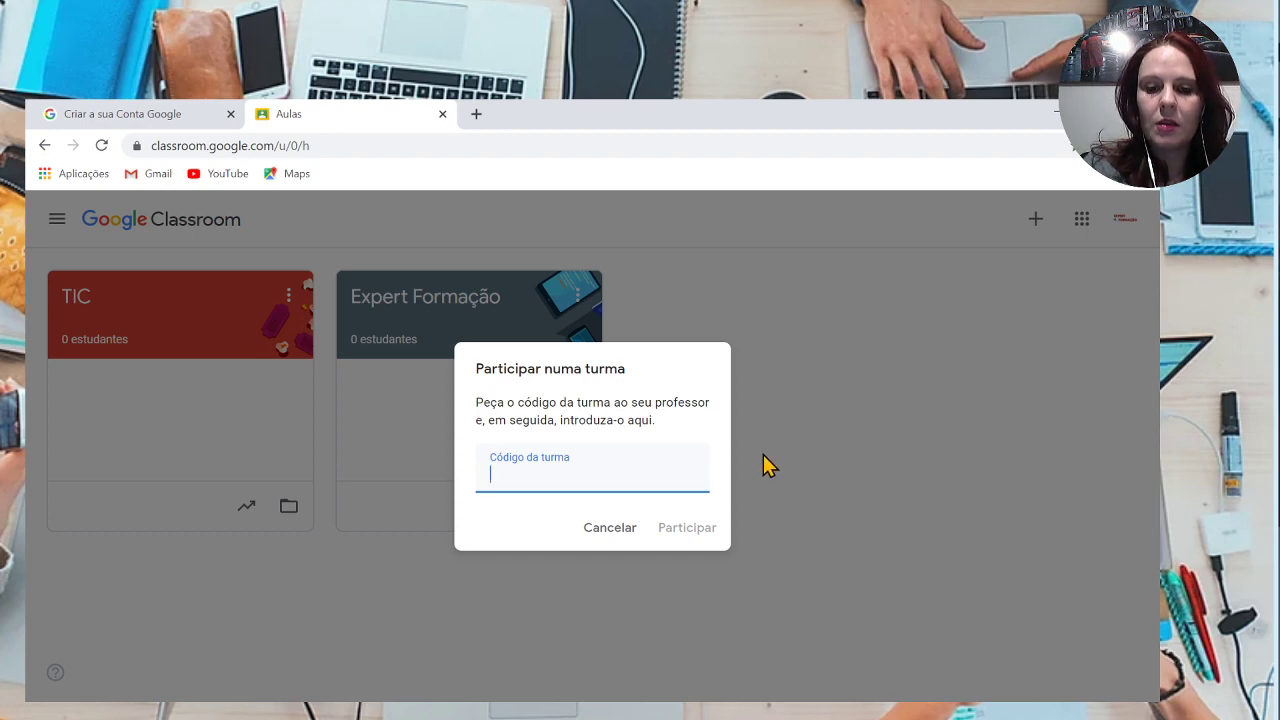
pyautogui.click(628, 543)
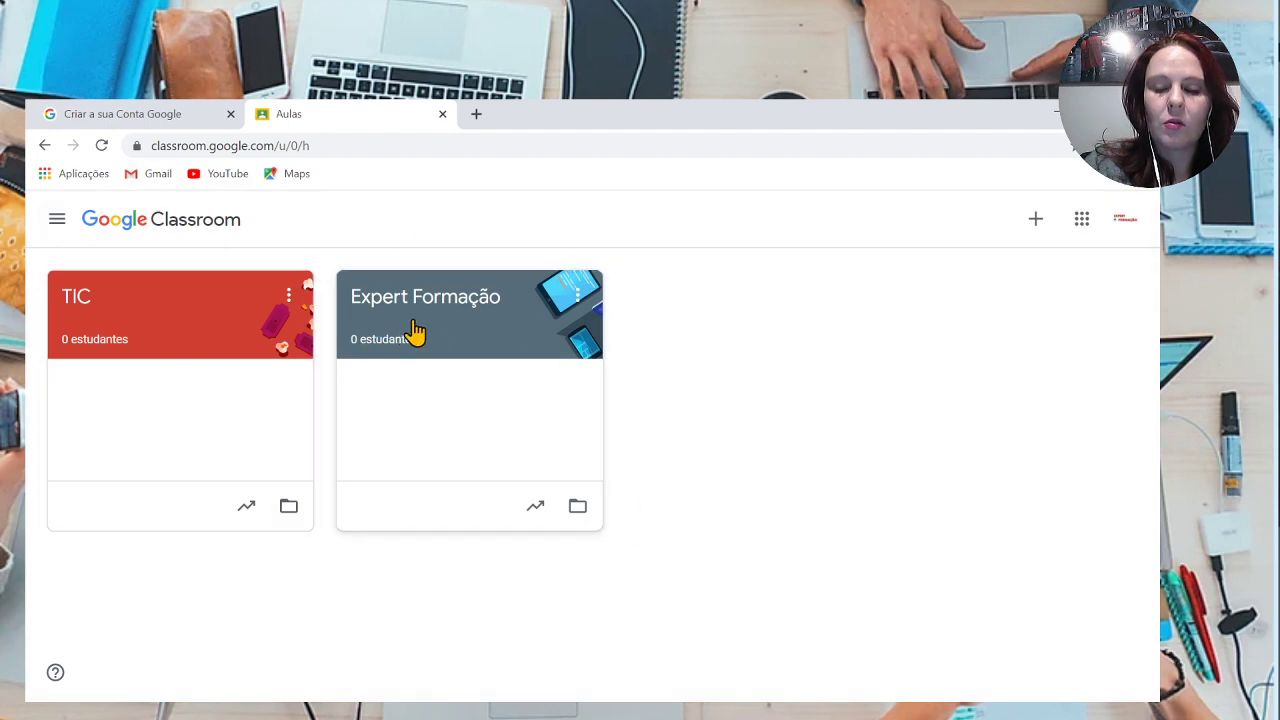
# View the TIC class stream and return to the overview of all classes.
pyautogui.click(145, 326)
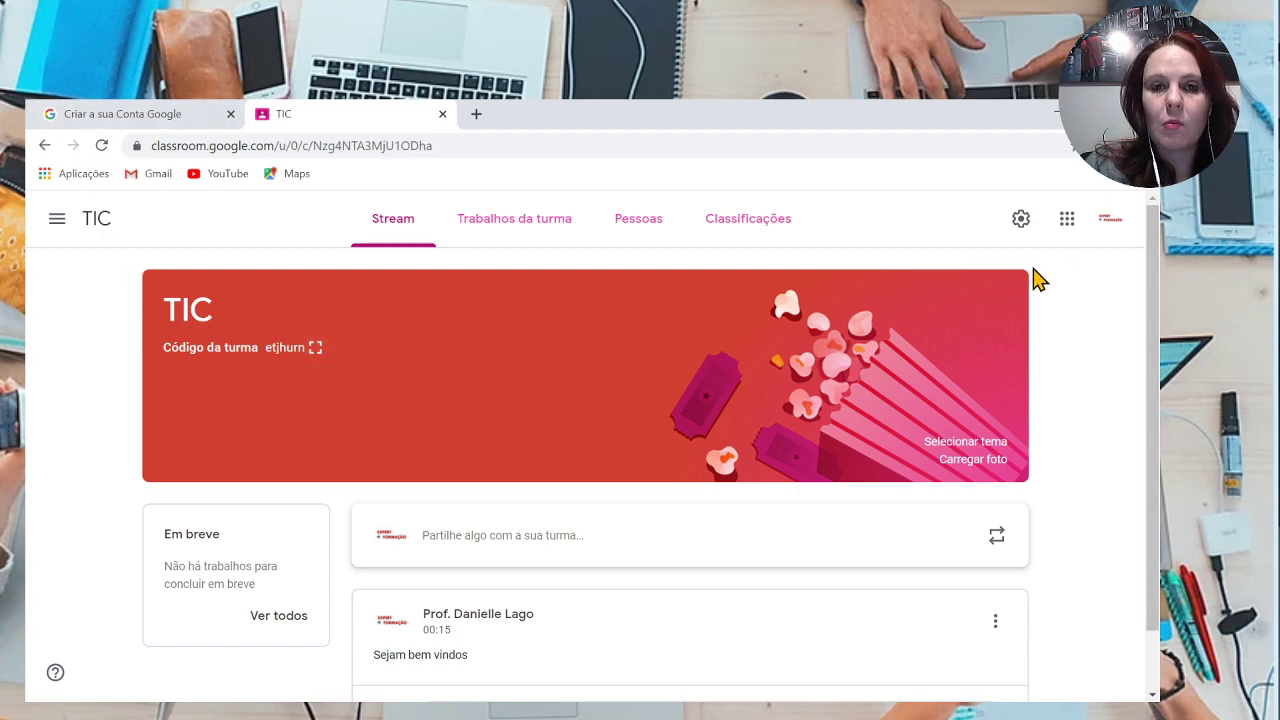
pyautogui.click(55, 219)
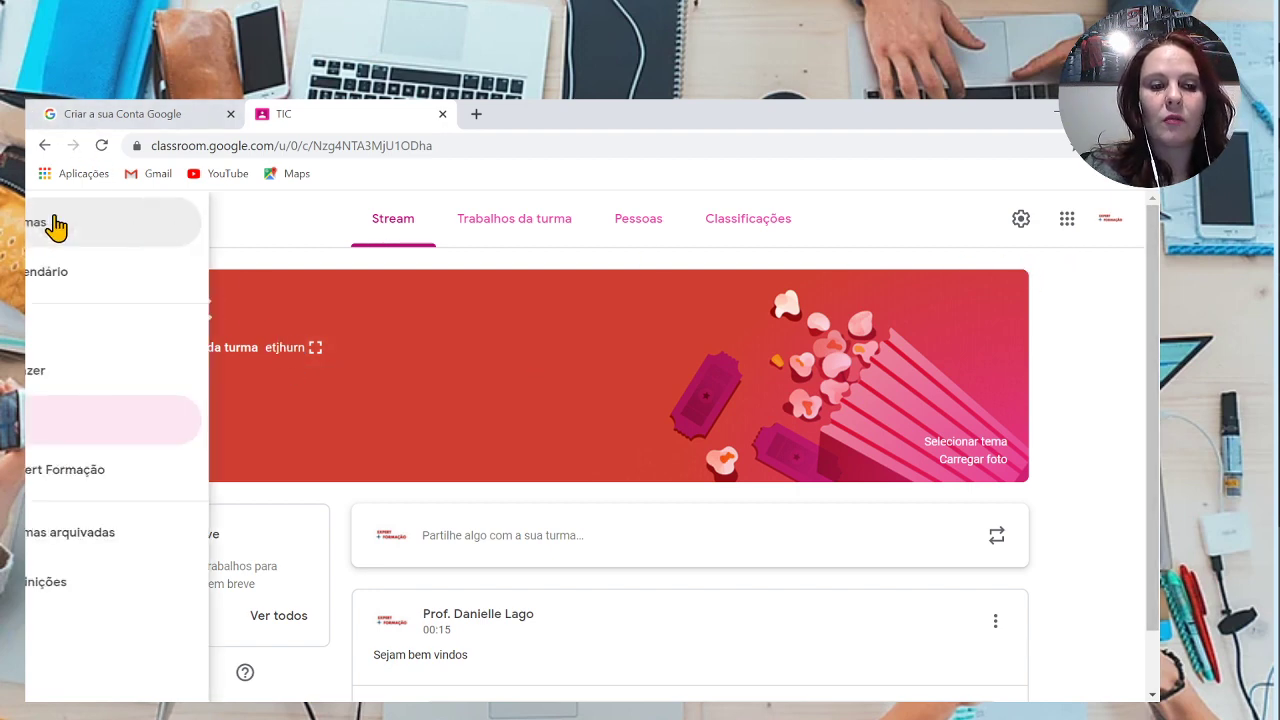
pyautogui.click(72, 232)
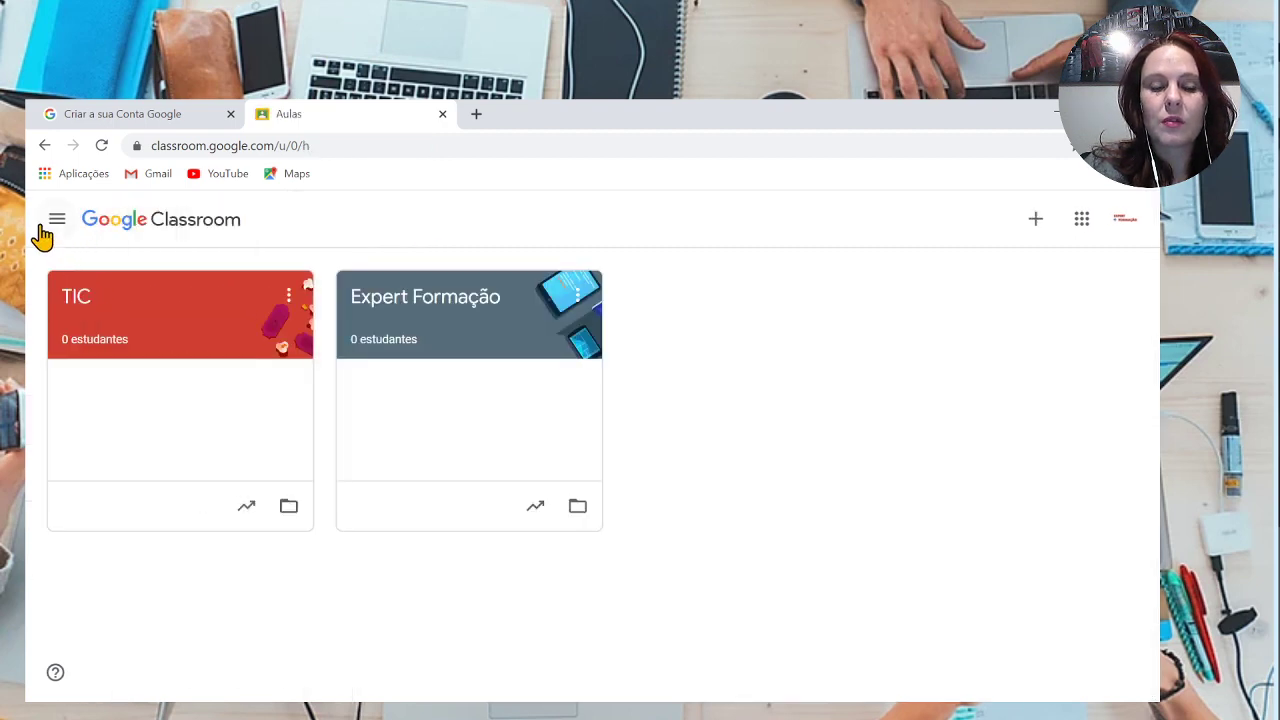
# Open the general Classroom settings and look through the profile and notification options.
pyautogui.click(56, 221)
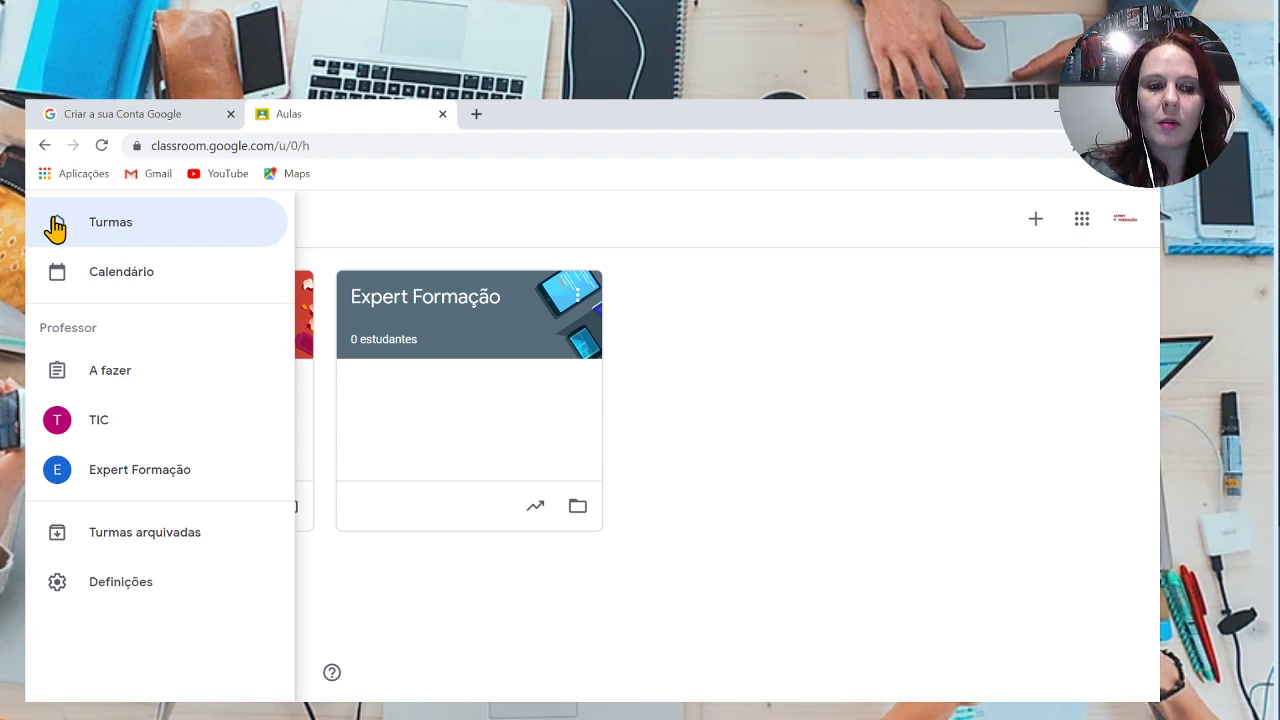
pyautogui.click(130, 584)
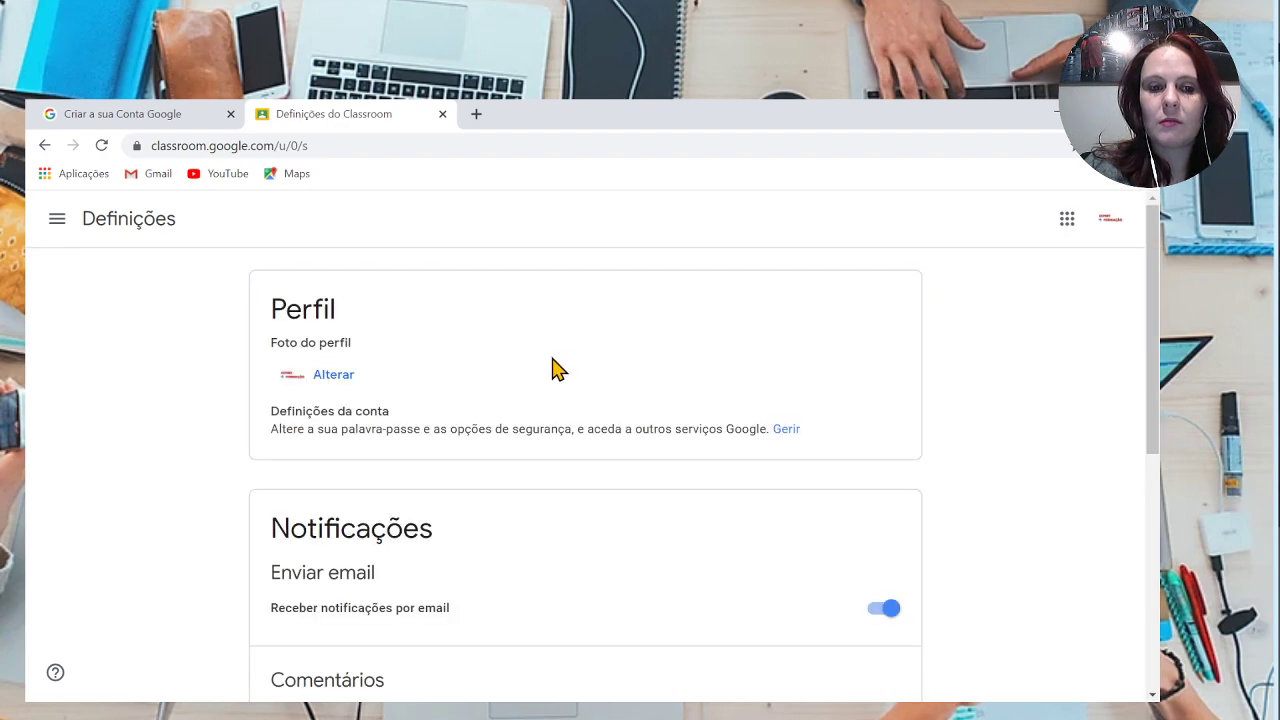
pyautogui.scroll(-3, 558, 369)
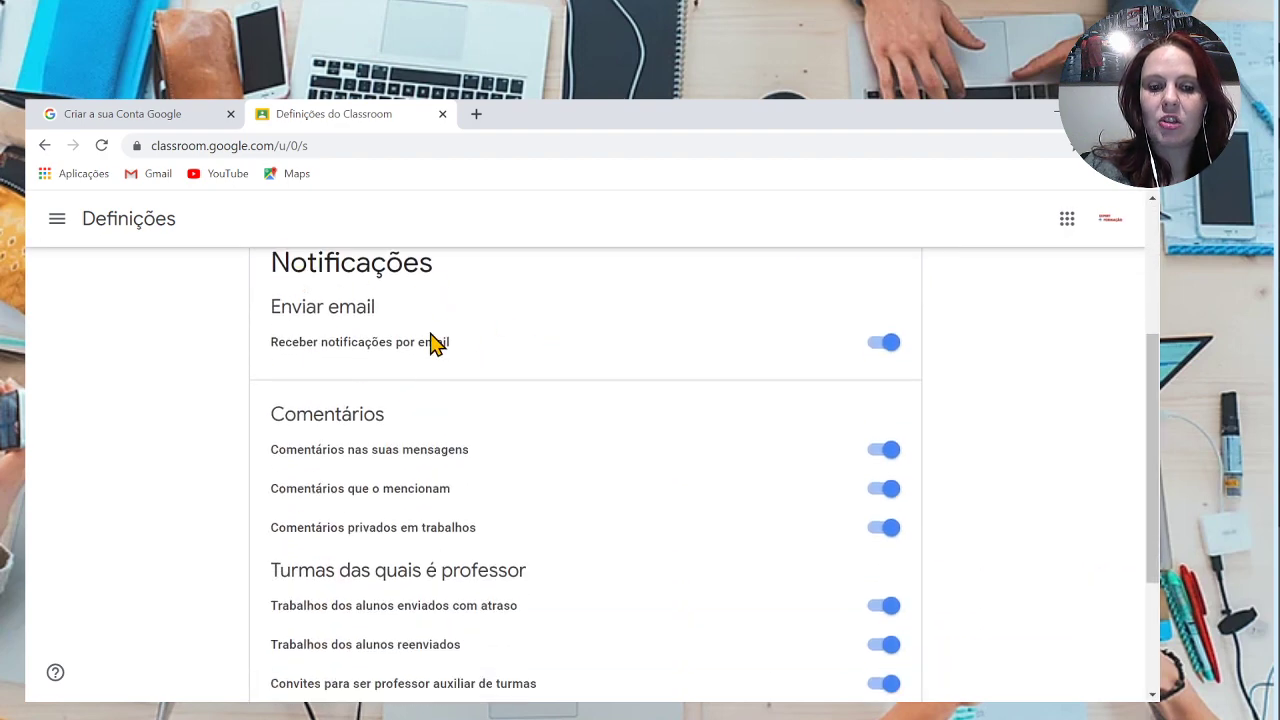
pyautogui.scroll(-3, 588, 472)
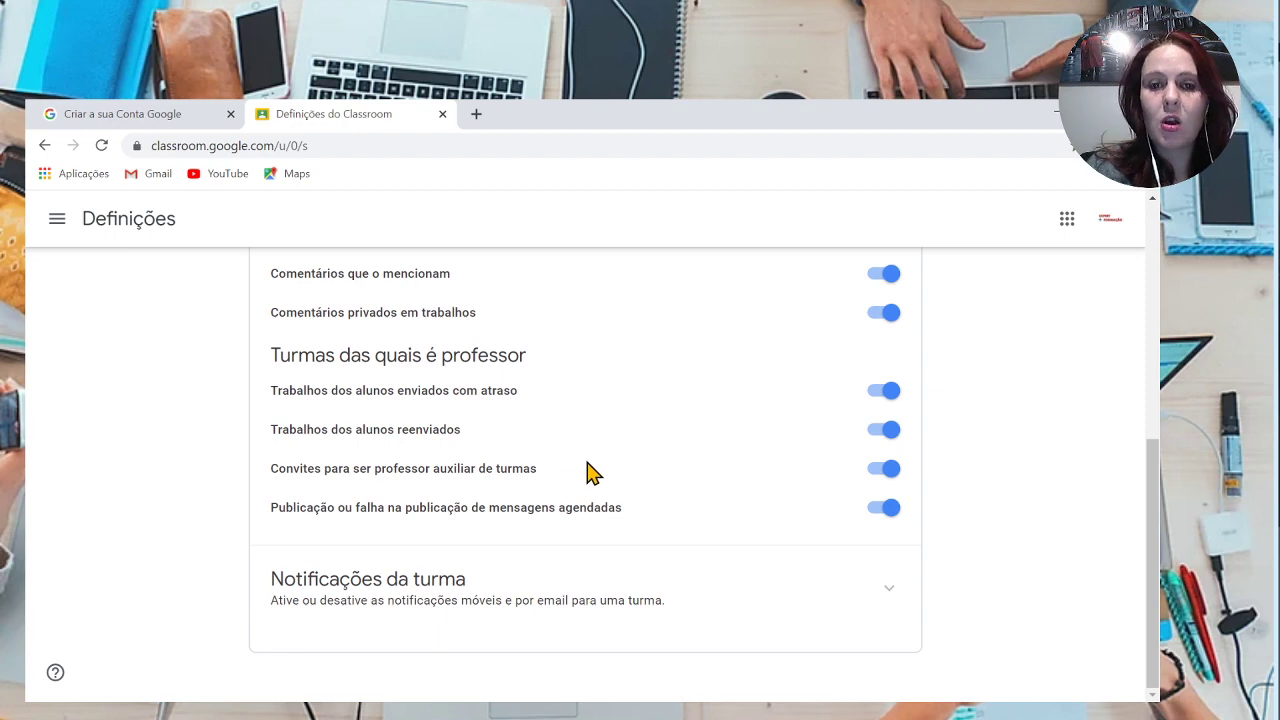
pyautogui.scroll(3, 588, 472)
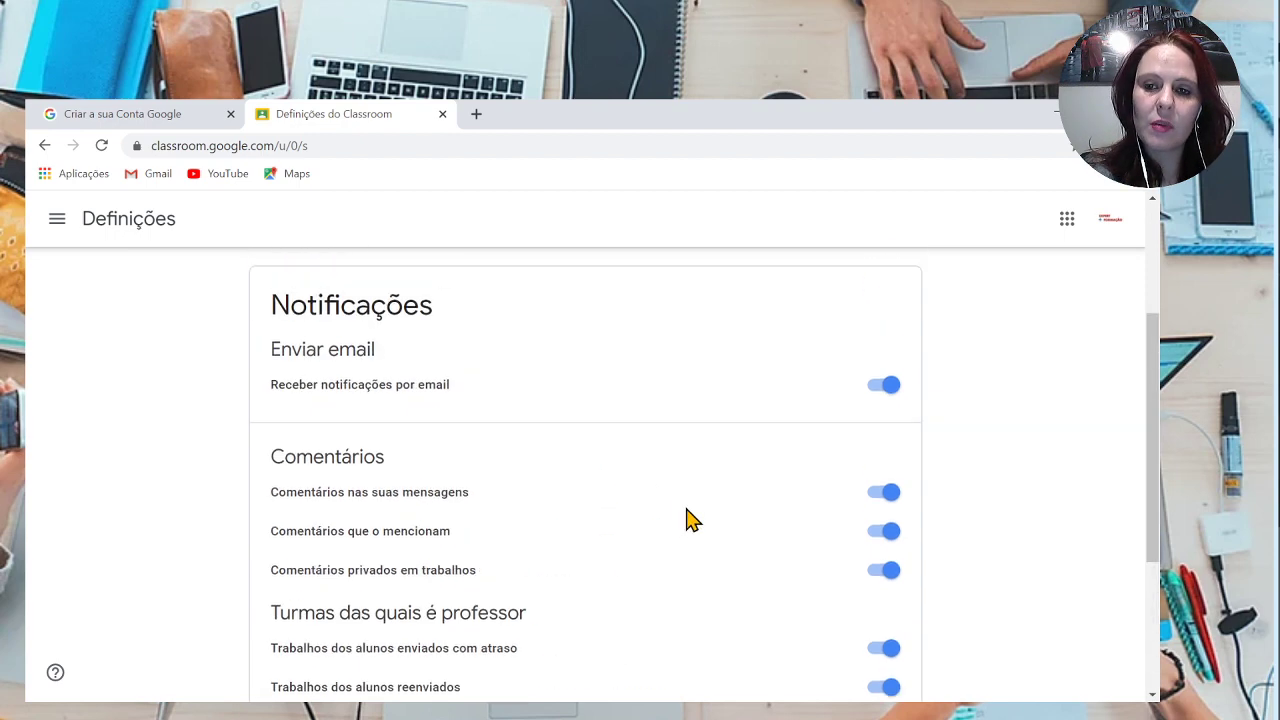
# Turn off receiving notifications by email in the notification settings.
pyautogui.click(879, 398)
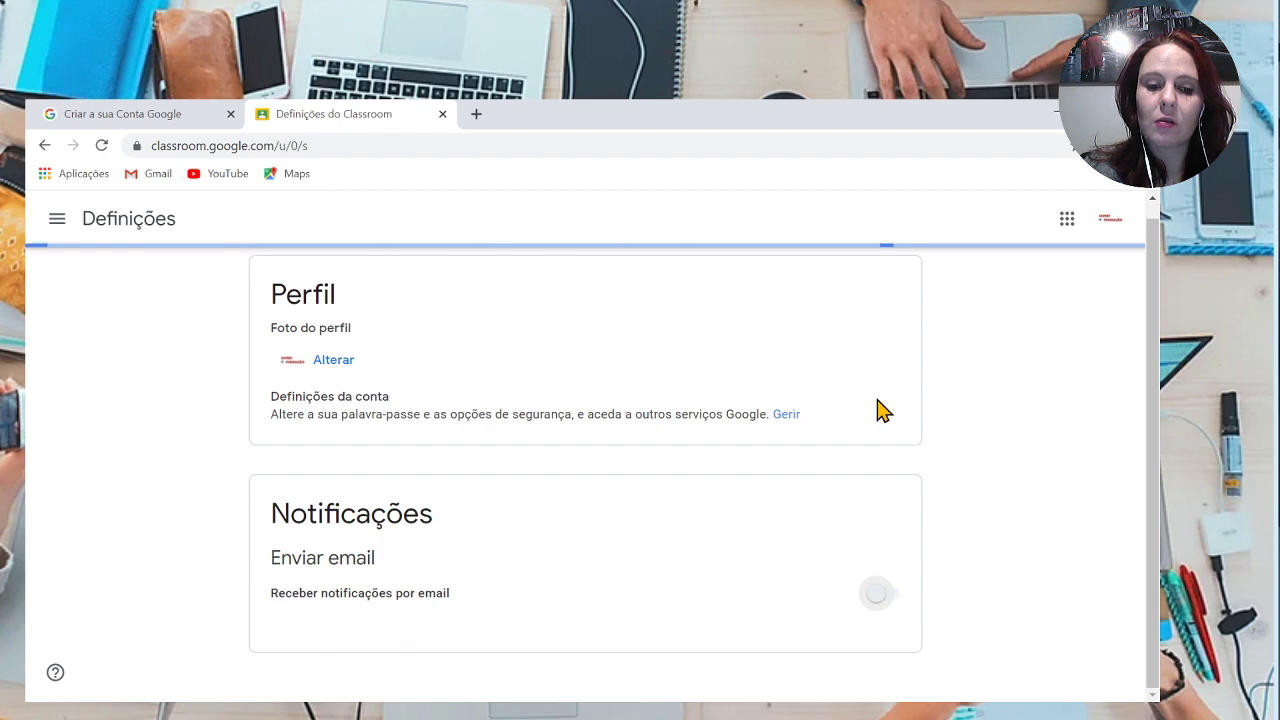
pyautogui.click(890, 597)
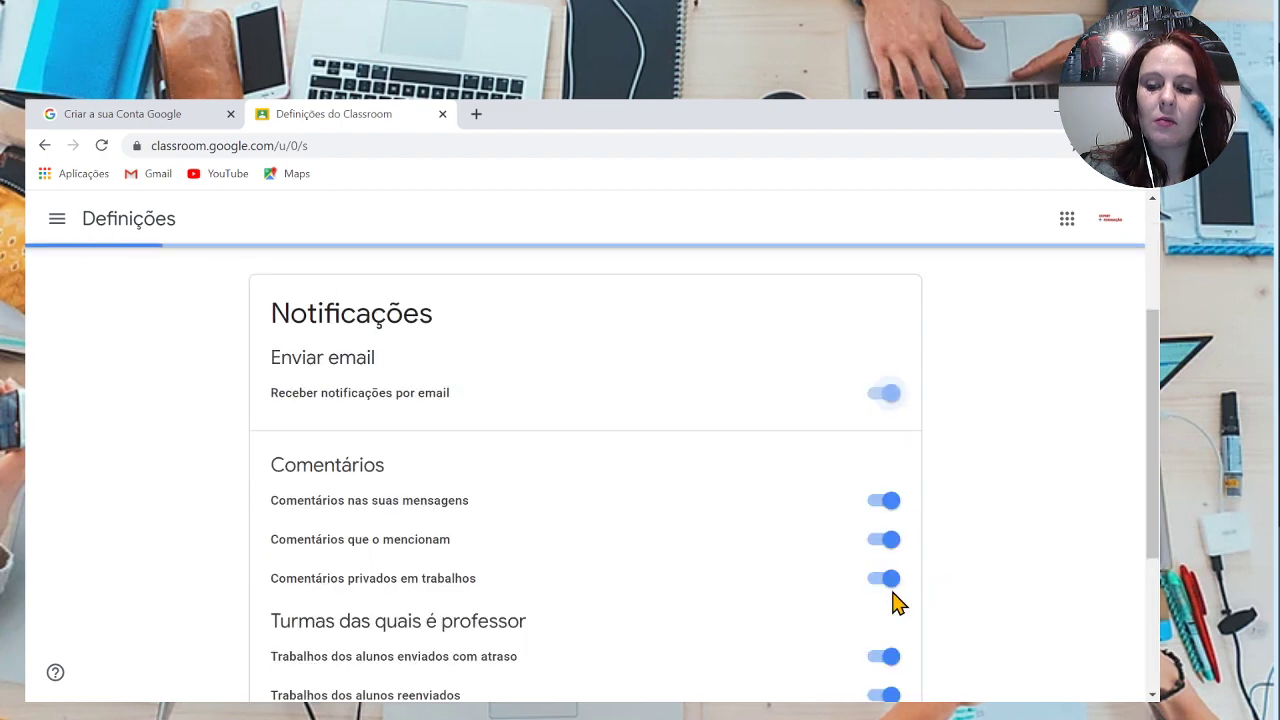
pyautogui.scroll(-3, 894, 600)
pyautogui.scroll(3, 880, 507)
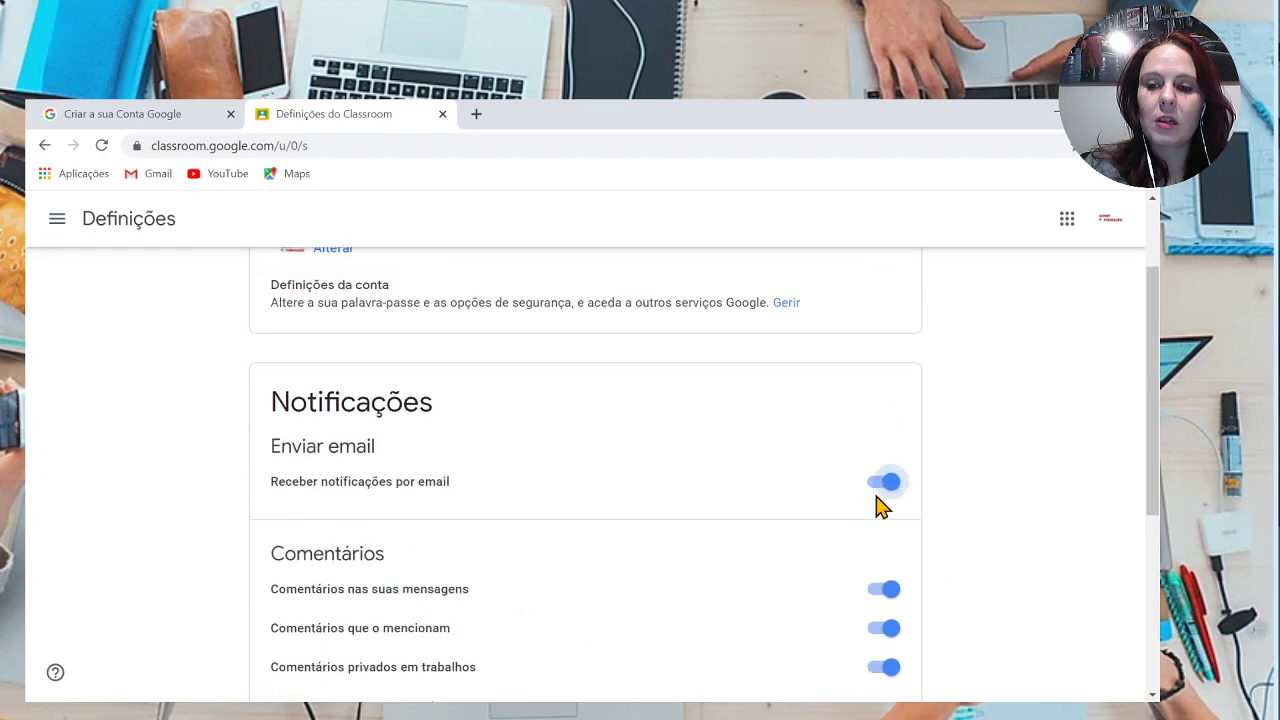
pyautogui.click(880, 488)
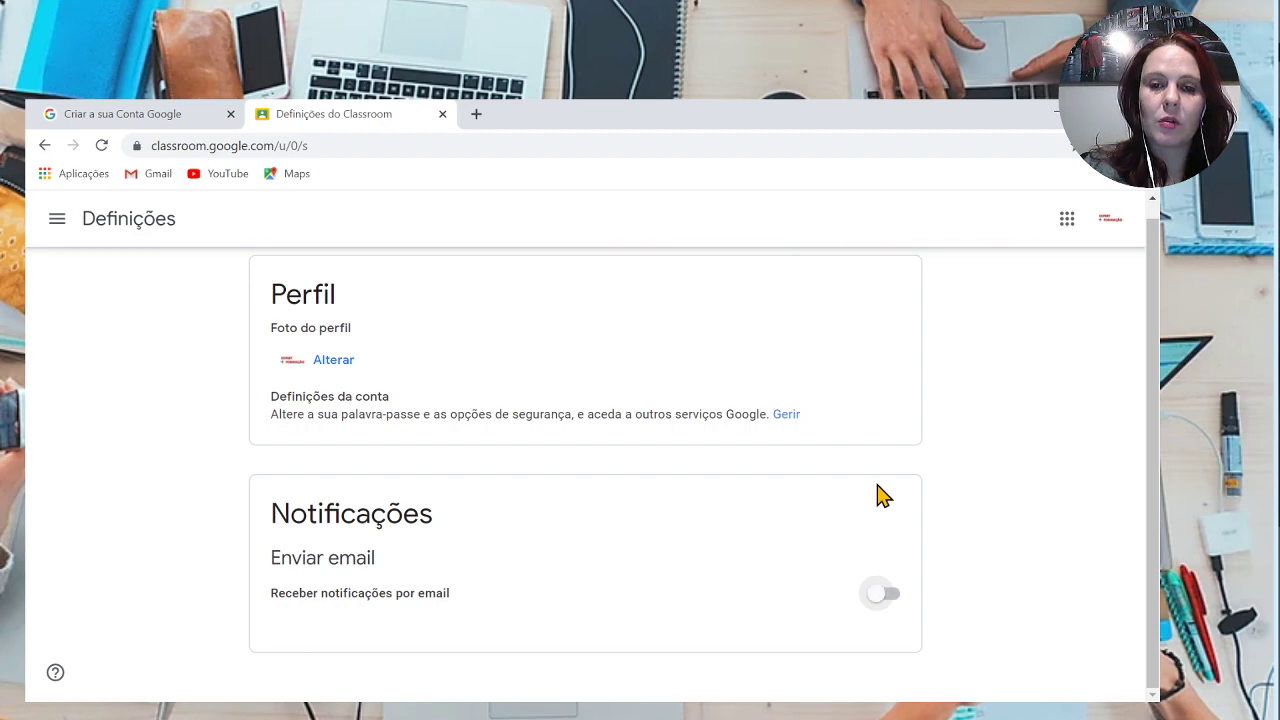